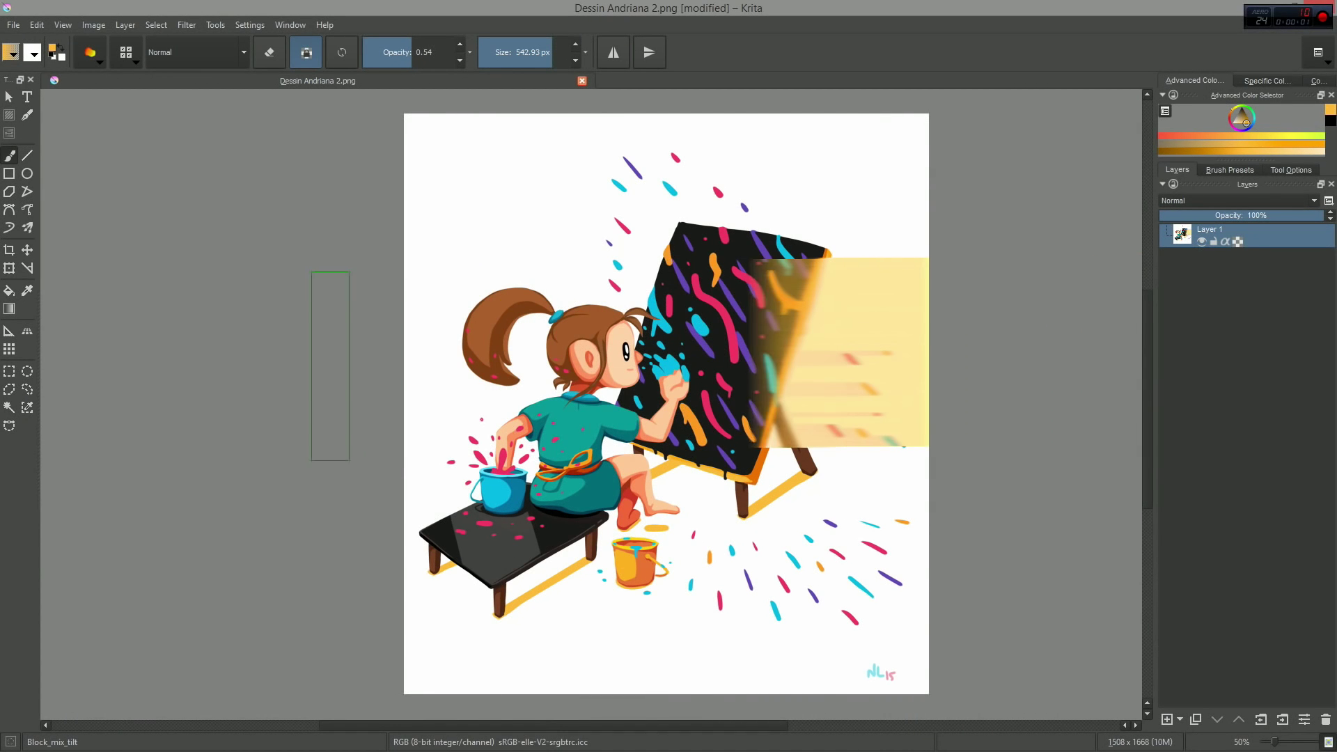
Step: Smear broad yellow strokes across the girl-and-easel painting with the Block_mix_tilt brush at 542.93 px
drag(295, 468, 1008, 474)
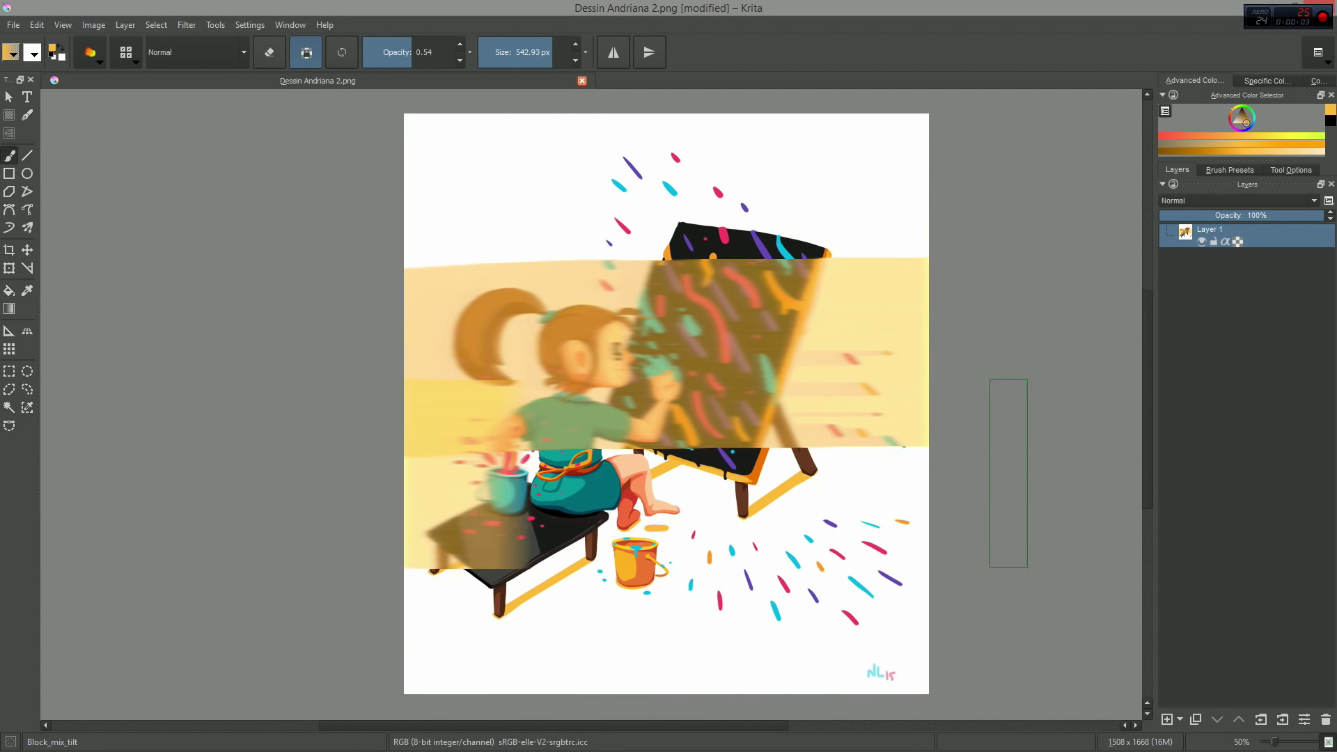
drag(1063, 560, 499, 591)
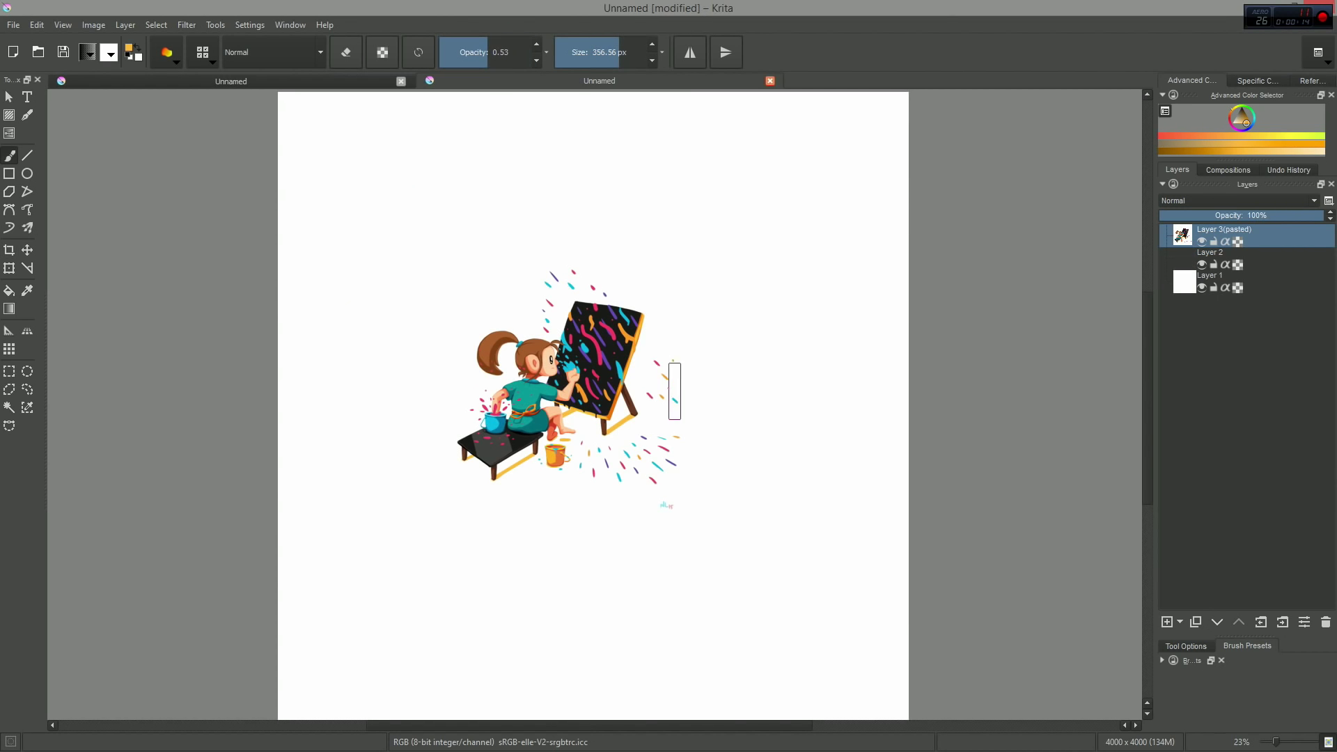
Step: Paint wide yellow strokes over the pasted illustration on the 4000 x 4000 canvas with the 356.56 px brush
mouse_move(742, 342)
mouse_down()
mouse_move(415, 348)
mouse_move(724, 400)
mouse_move(799, 465)
mouse_up()
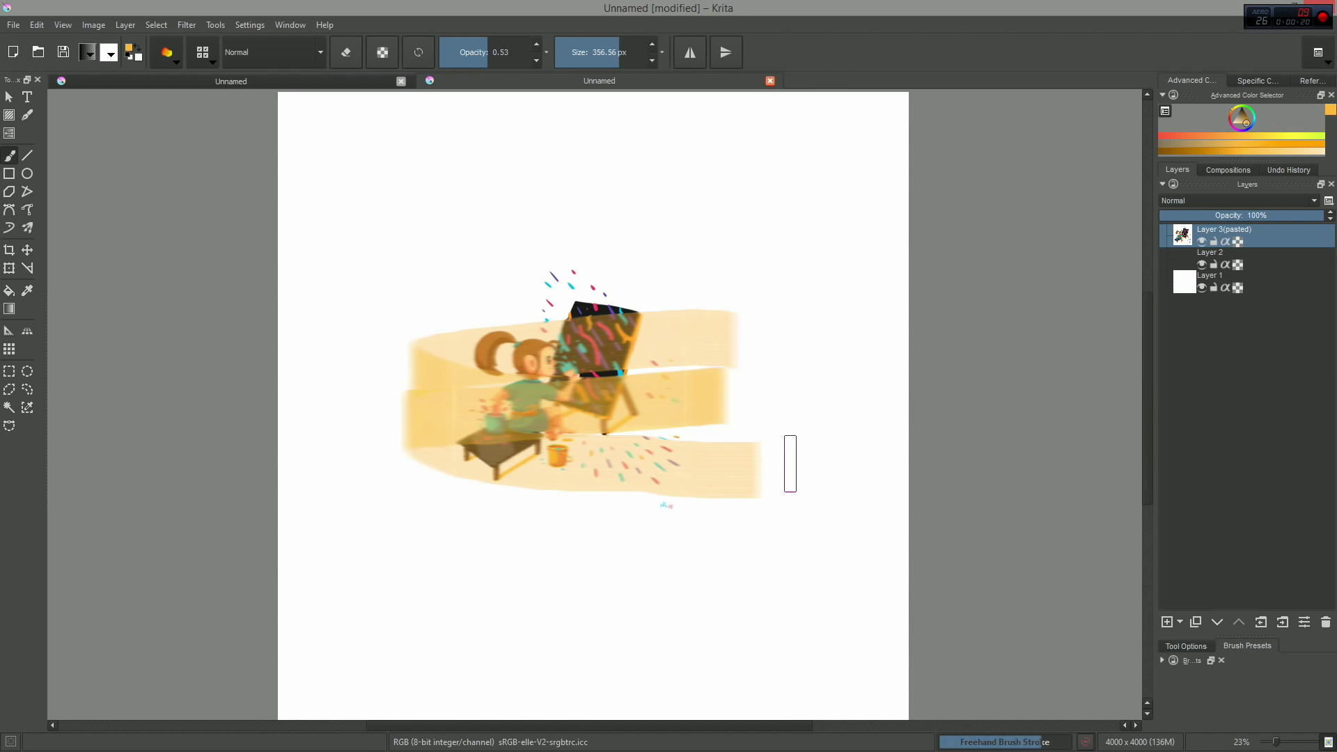
scroll(759, 460, up, 4)
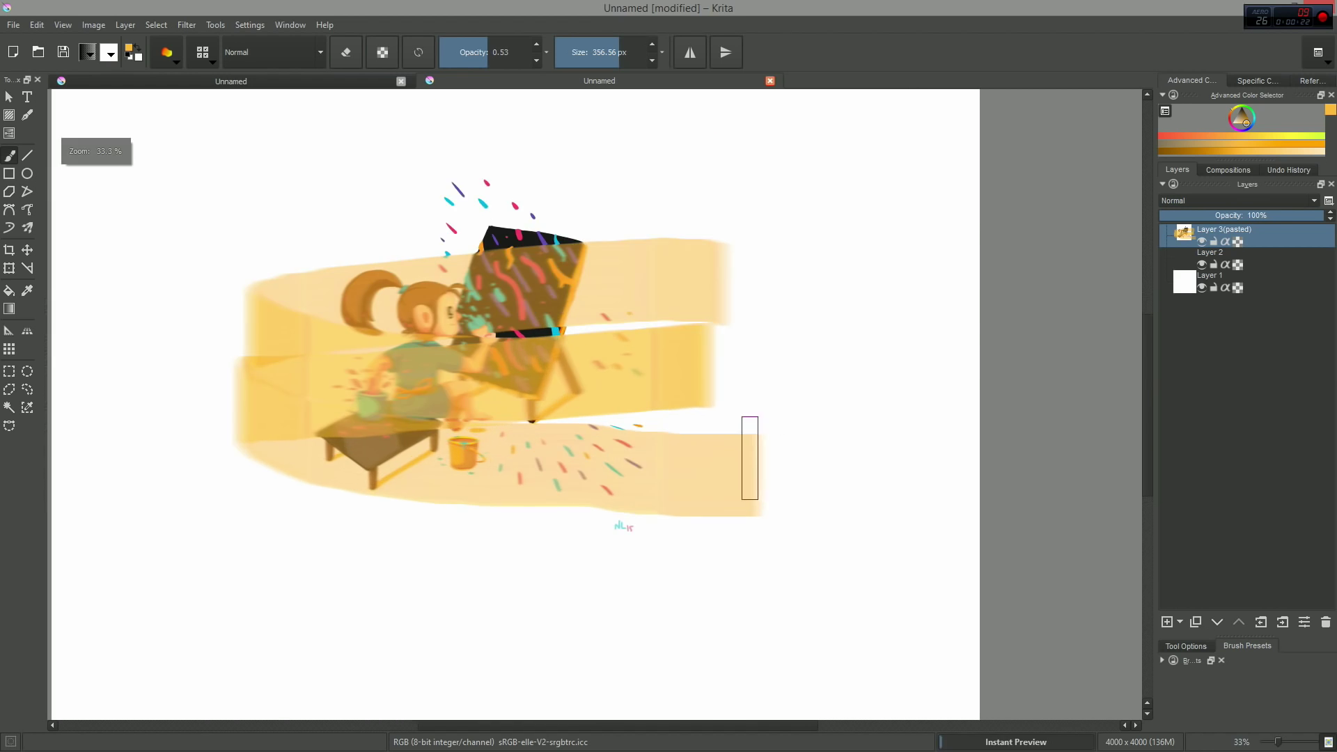
drag(606, 416, 776, 457)
scroll(605, 418, up, 1)
drag(642, 341, 683, 473)
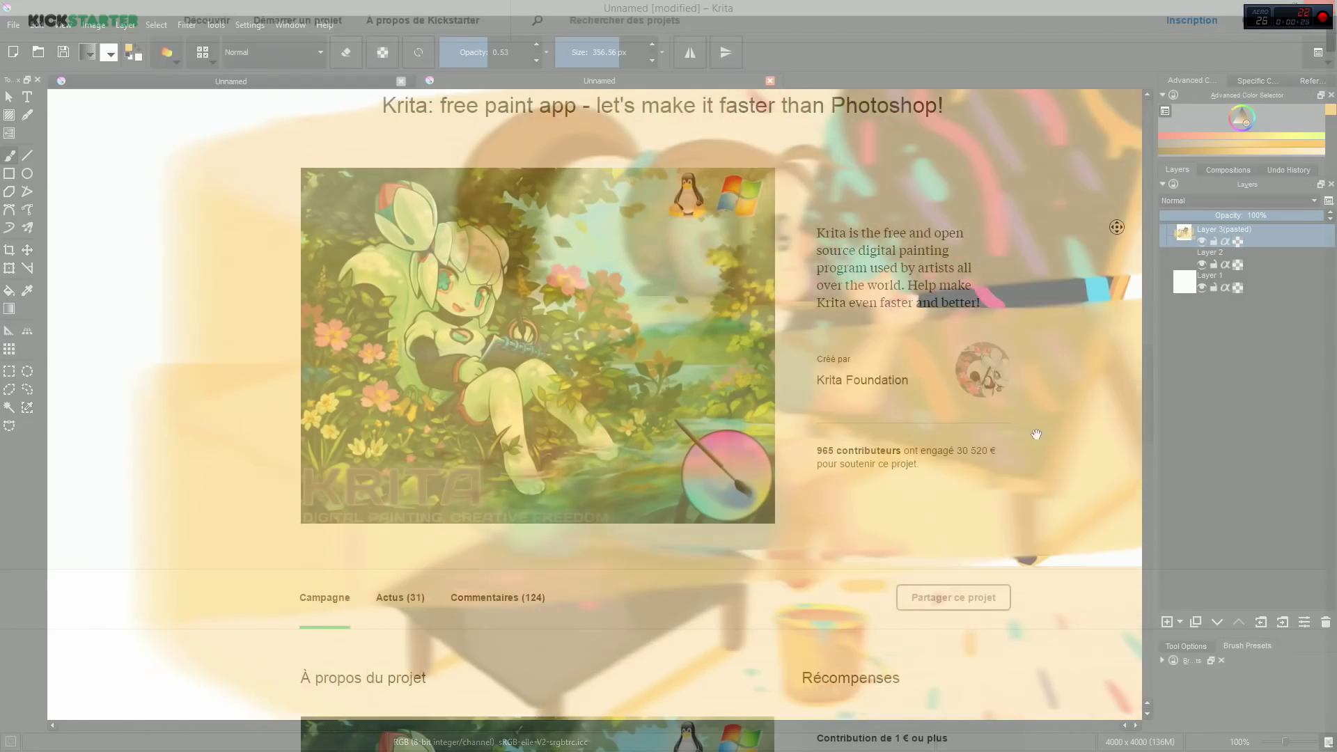
Step: Look through the Krita Kickstarter campaign page, including its description and reward tiers
scroll(1111, 249, down, 1)
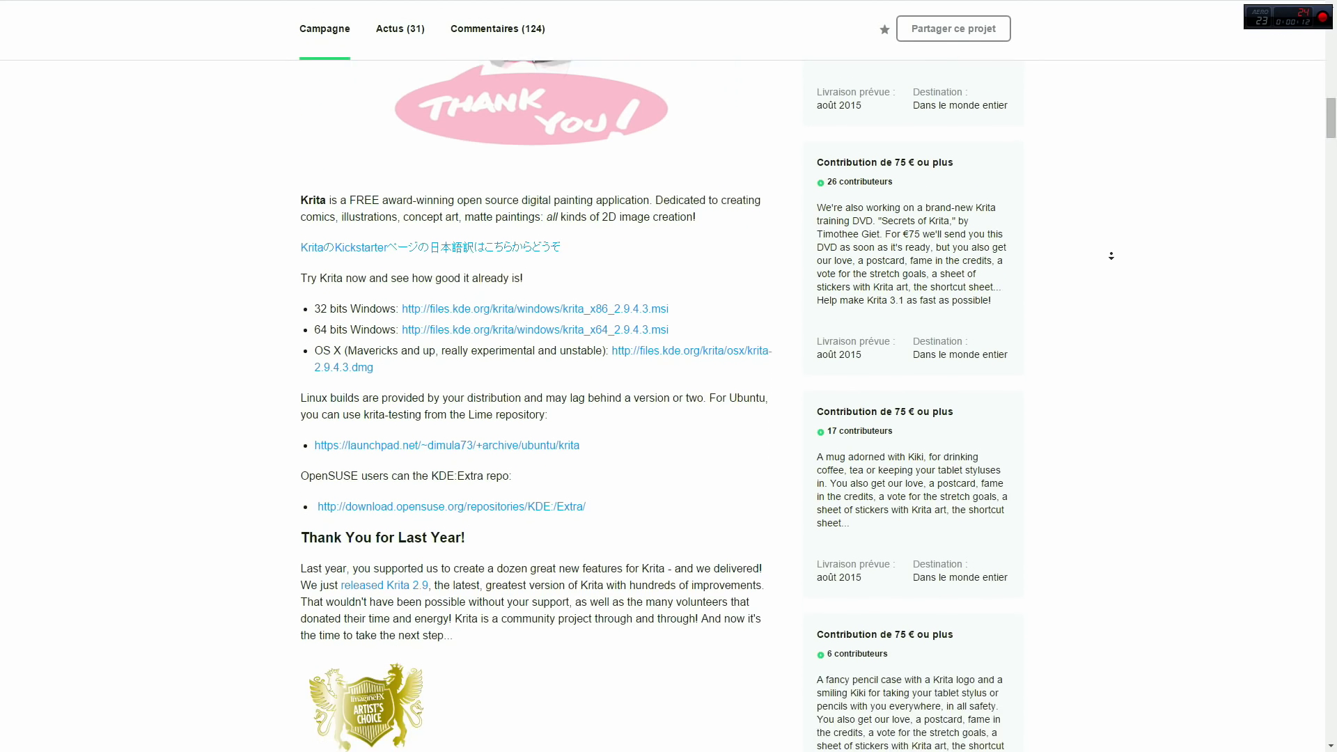
middle_click(1113, 255)
scroll(1114, 259, down, 10)
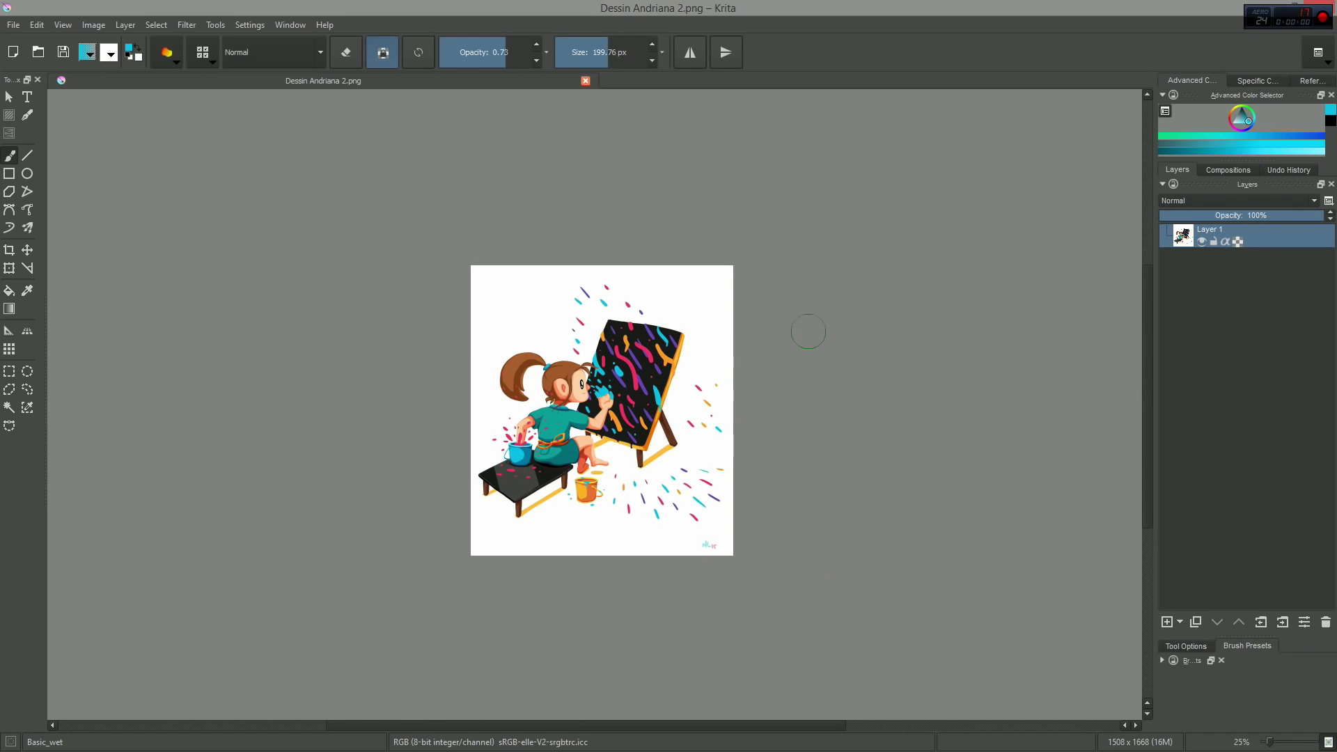
Step: Try to outline a freehand selection around the easel and the girl and move its contents
drag(808, 331, 679, 411)
drag(564, 479, 941, 442)
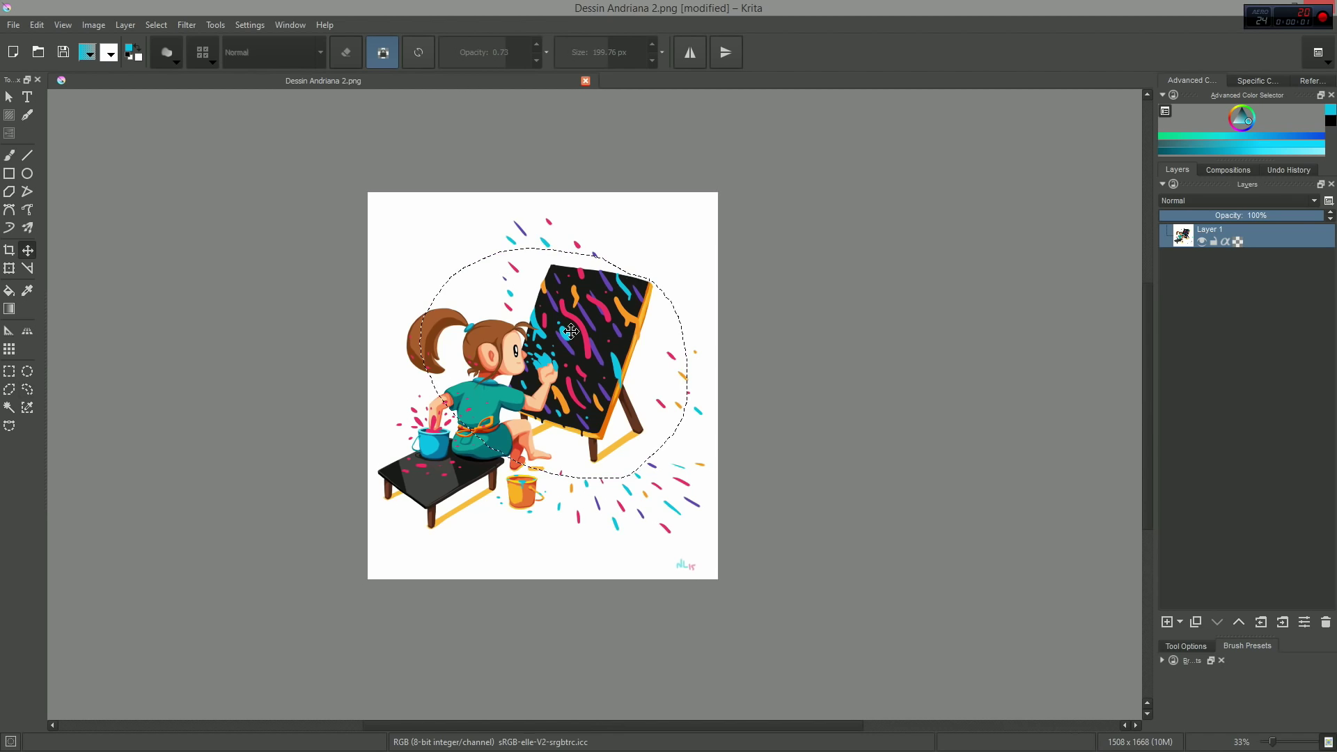
mouse_move(571, 331)
mouse_down()
mouse_move(636, 315)
mouse_move(643, 400)
mouse_move(508, 415)
mouse_up()
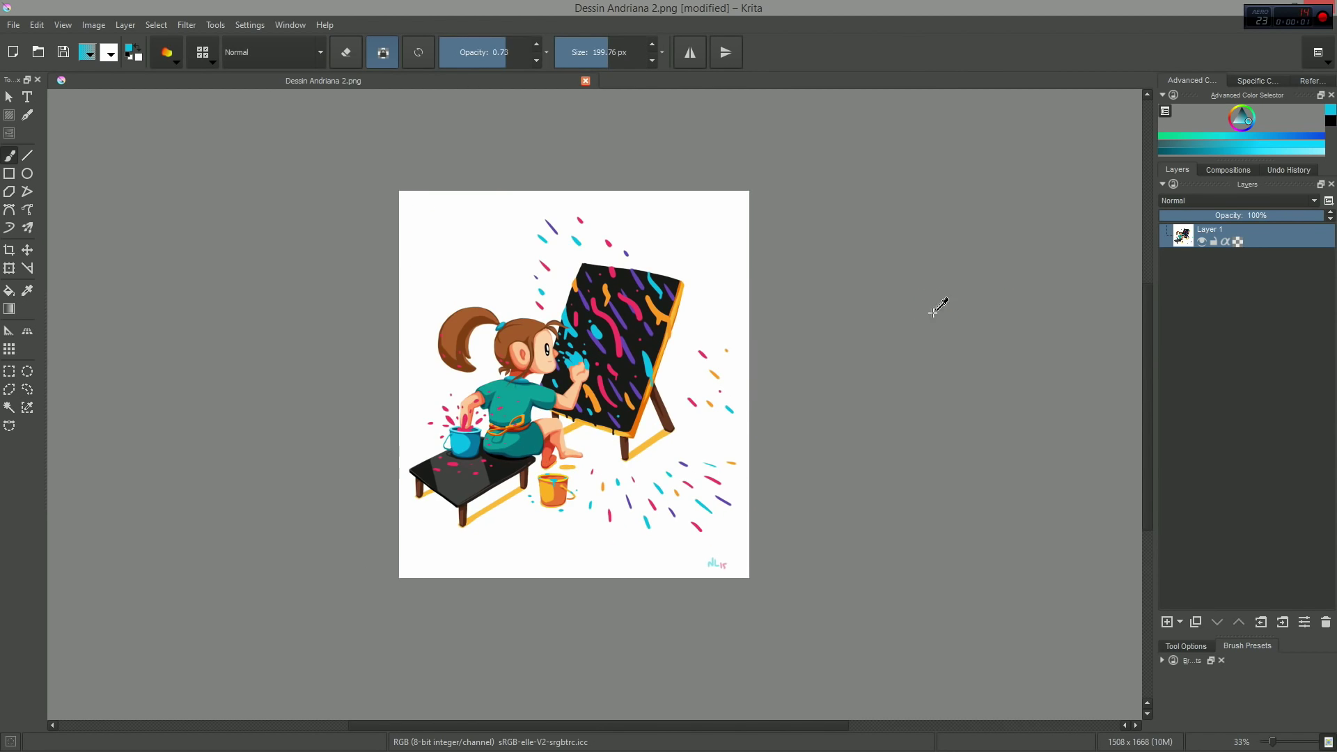
Step: Brighten the painting with a Color Adjustment filter, raising the Lightness curve around input 78, output 90
key(ctrl+u)
mouse_move(611, 331)
mouse_down()
mouse_move(762, 313)
mouse_move(908, 181)
mouse_up()
mouse_move(917, 244)
mouse_down()
mouse_move(957, 239)
mouse_move(859, 242)
mouse_up()
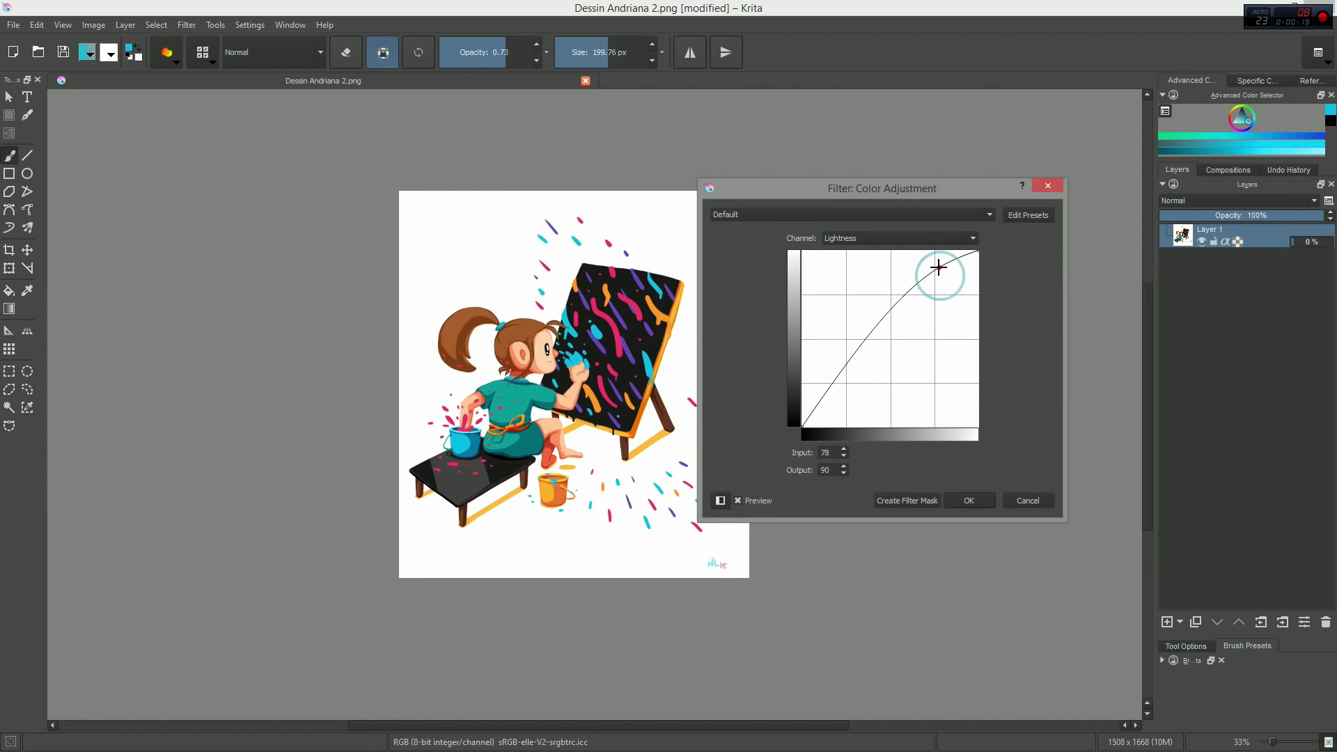
drag(940, 269, 935, 269)
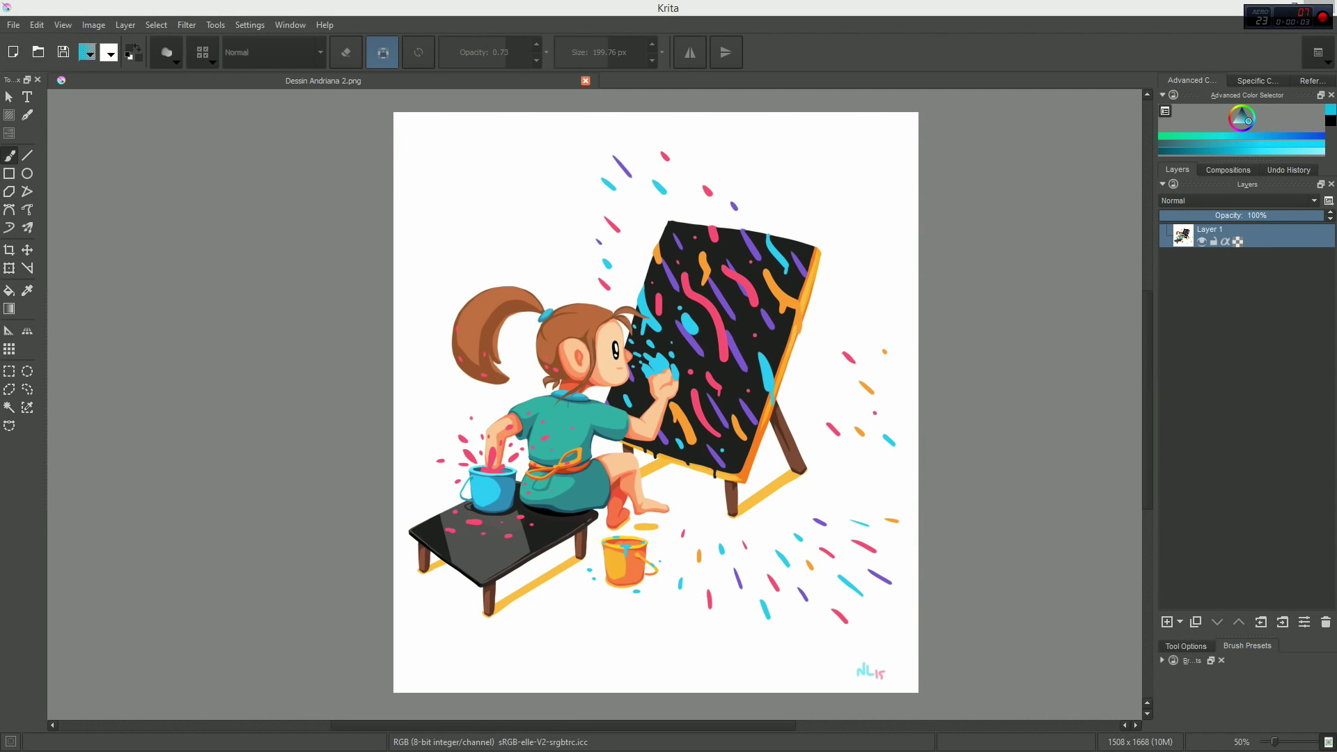
Step: Check the installed graphics driver in NVIDIA GeForce Experience and put its window away
drag(0, 278, 716, 148)
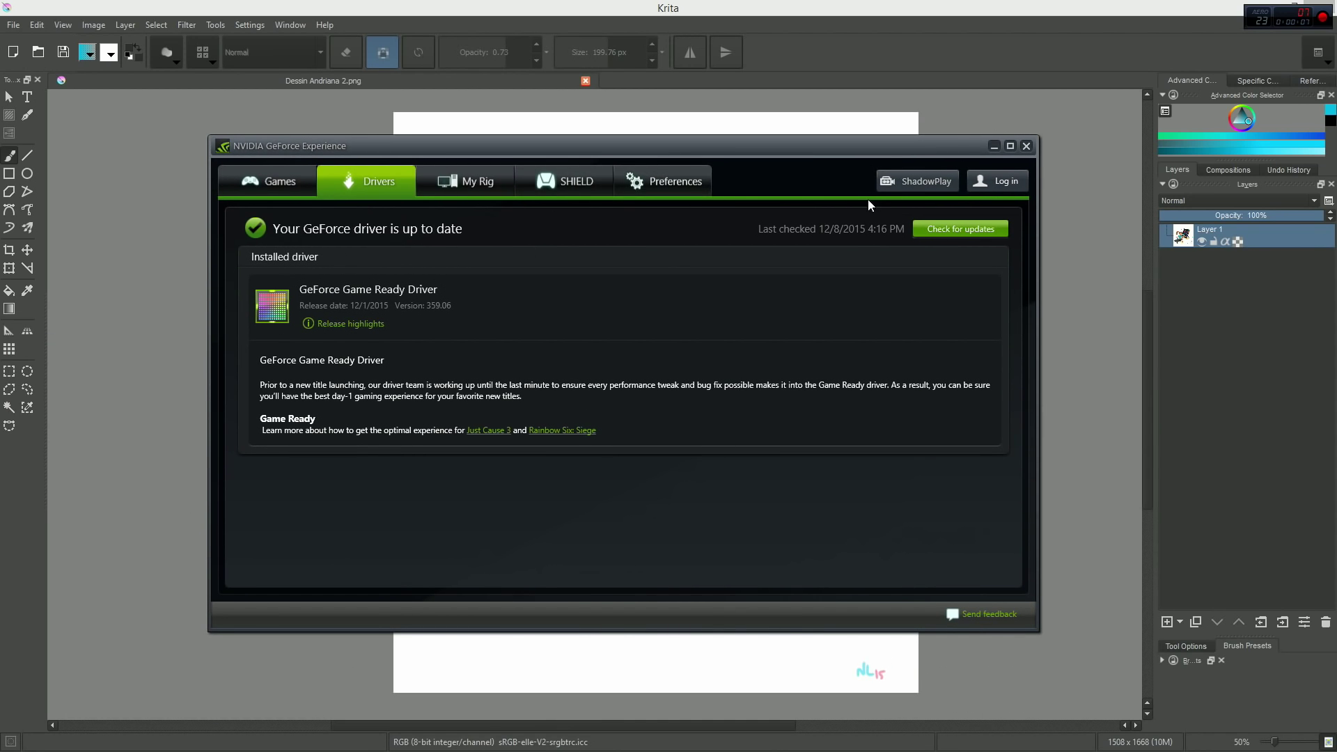
click(995, 145)
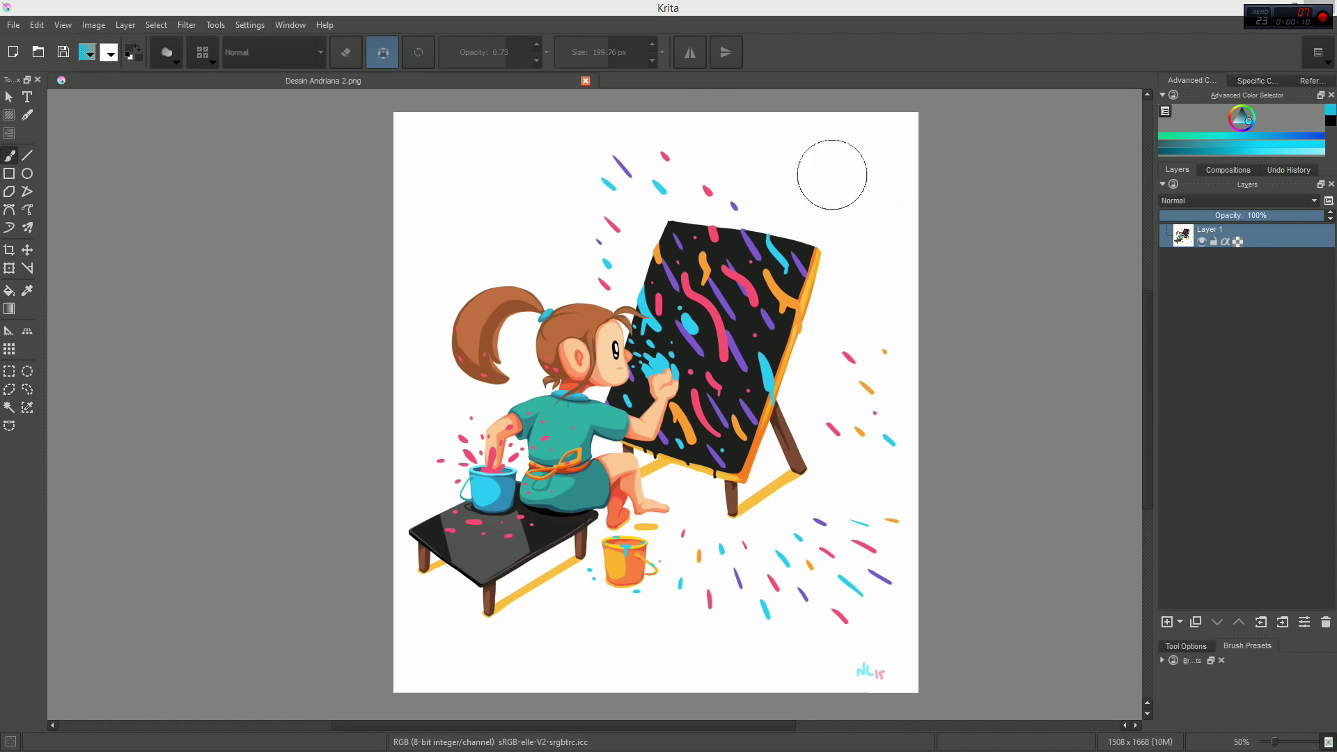
Step: Review the OpenGL option in Krita's Display preferences and choose a scaling mode for it
click(255, 24)
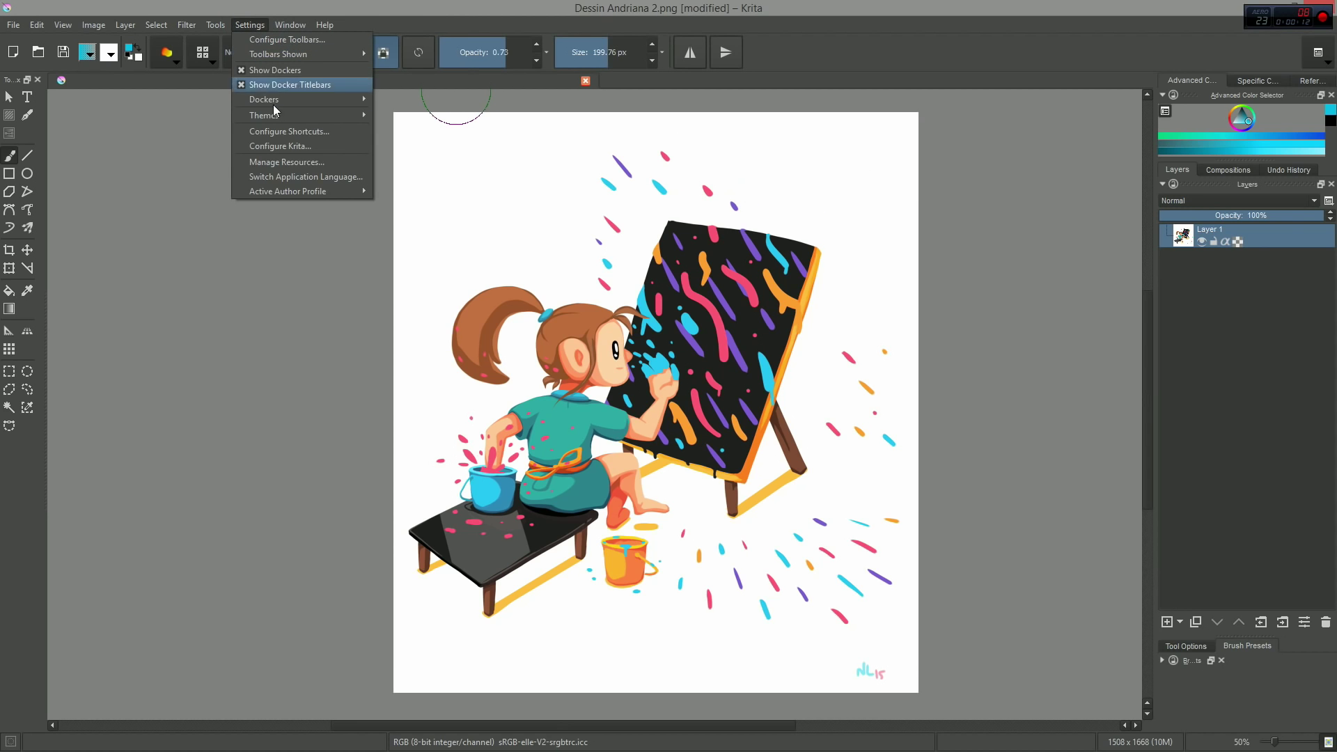
click(277, 142)
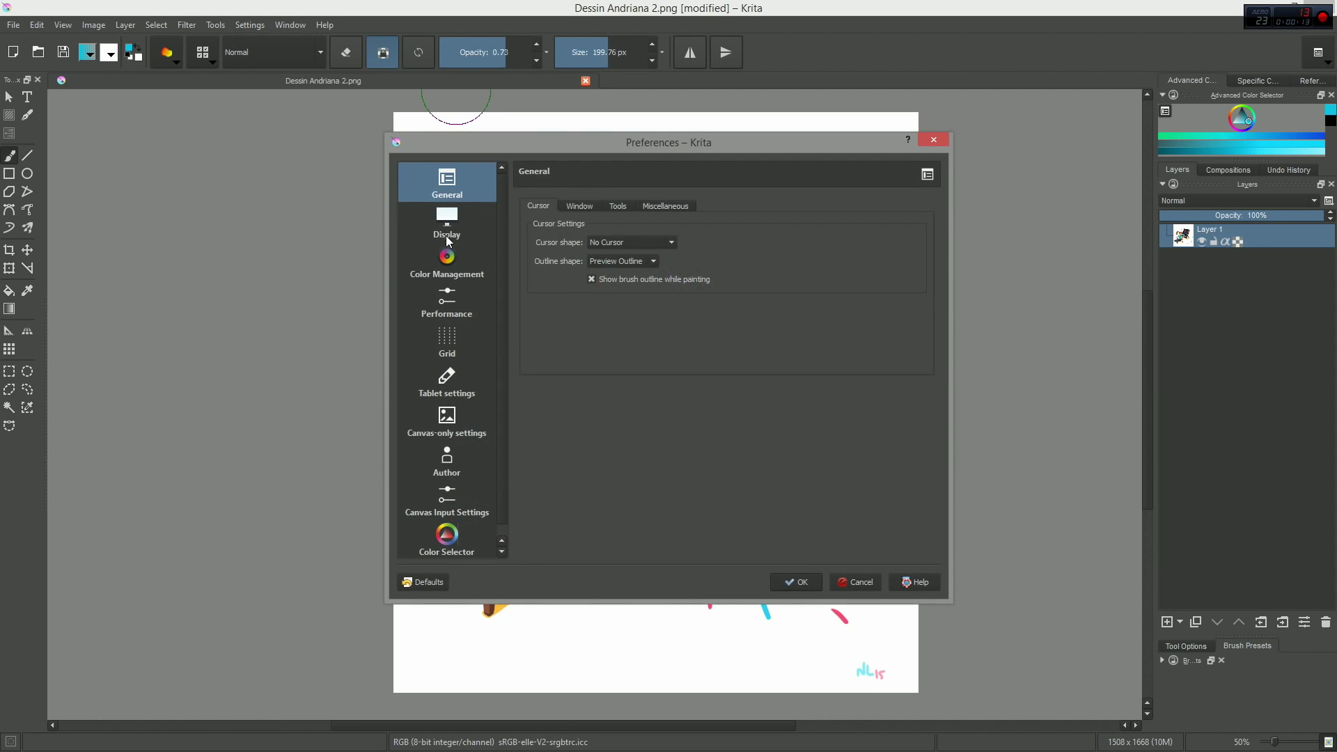
click(451, 234)
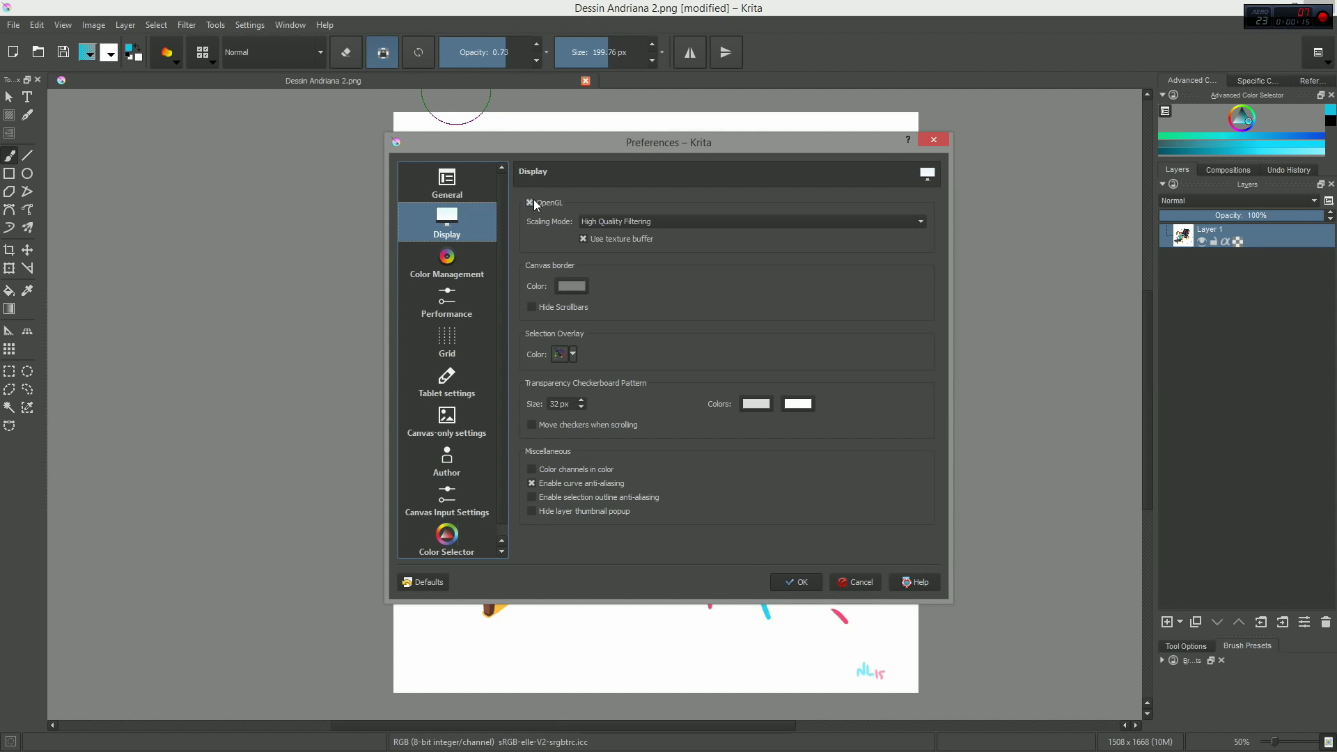
click(623, 220)
click(630, 261)
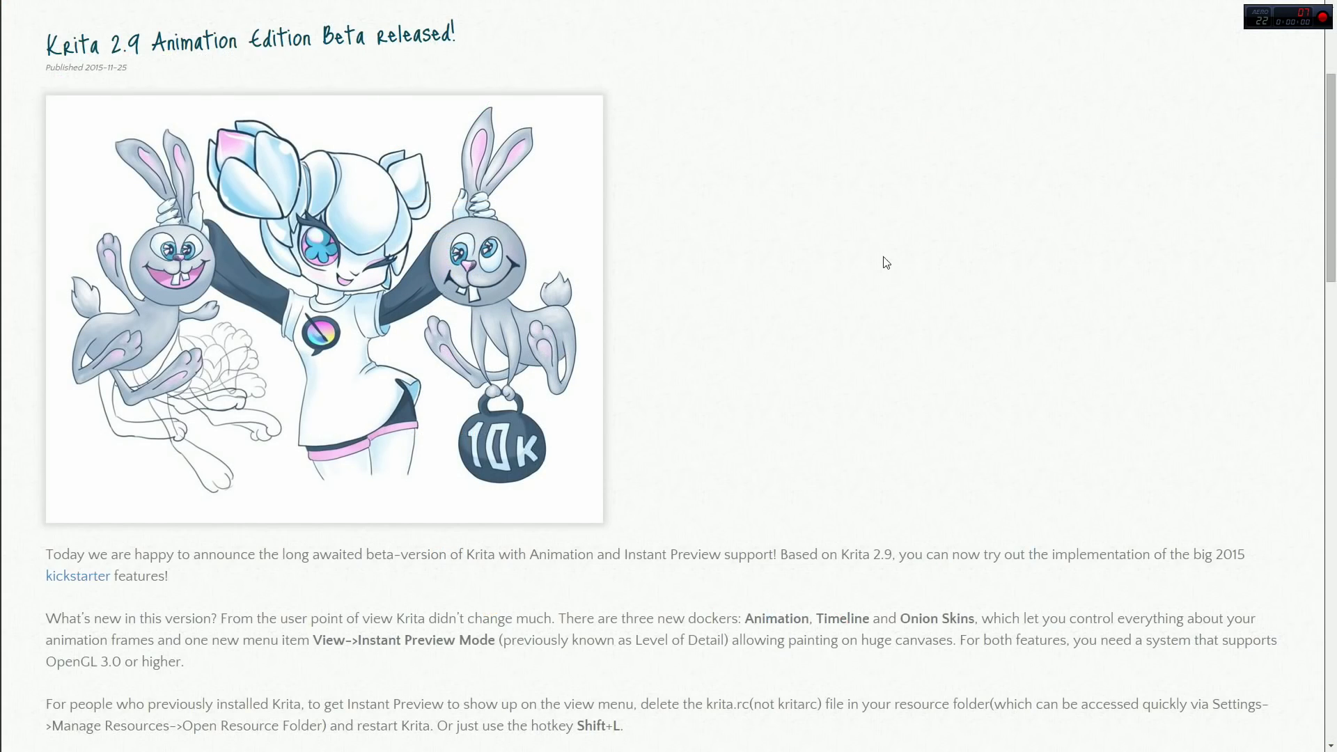
Step: Read through the Krita 2.9 Animation Edition Beta post, highlighting the Ubuntu and Windows package headings
scroll(779, 267, down, 3)
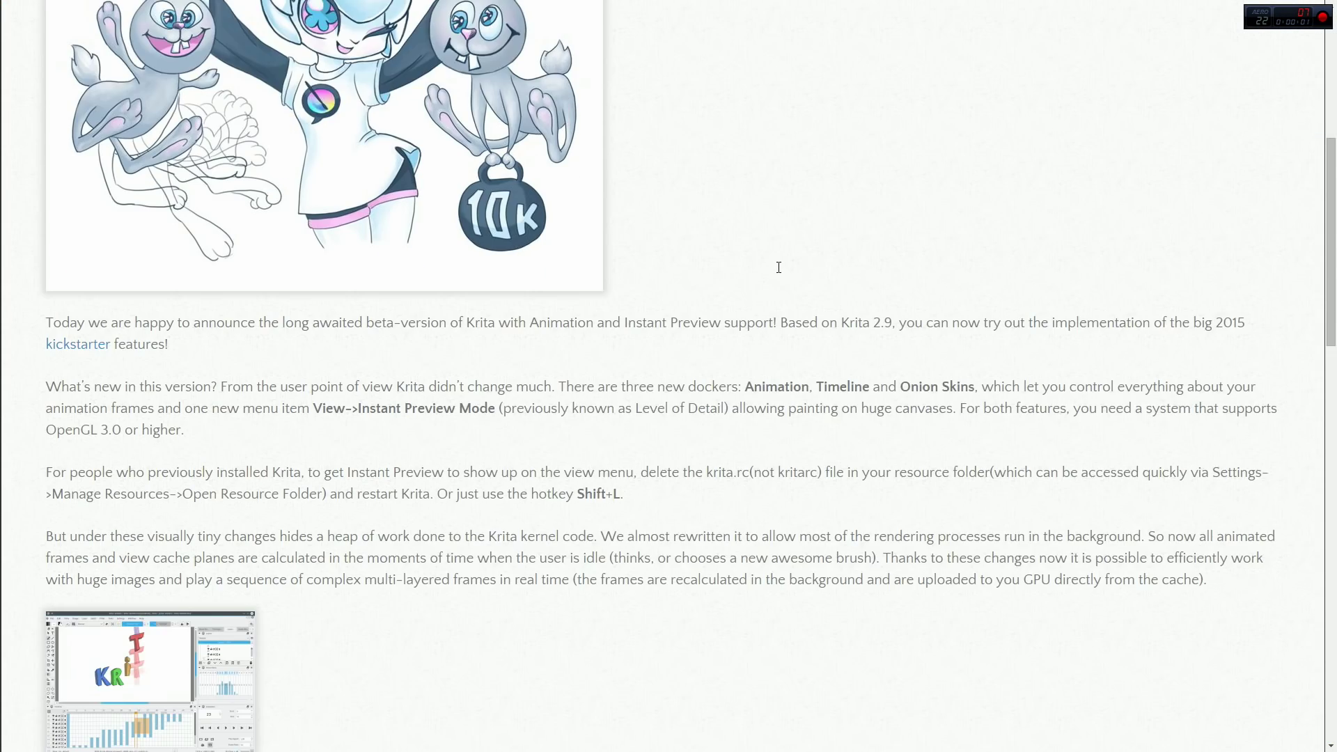
scroll(778, 268, down, 5)
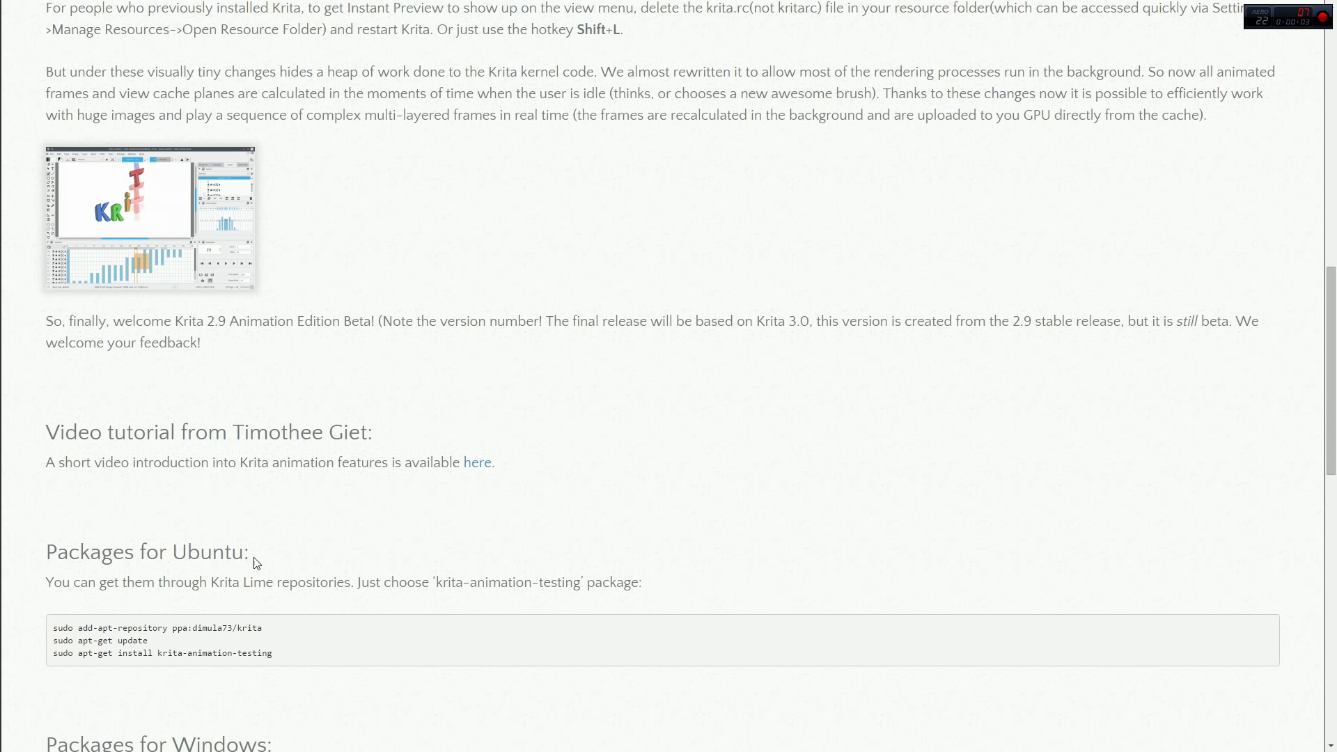
drag(255, 563, 46, 553)
scroll(366, 513, down, 3)
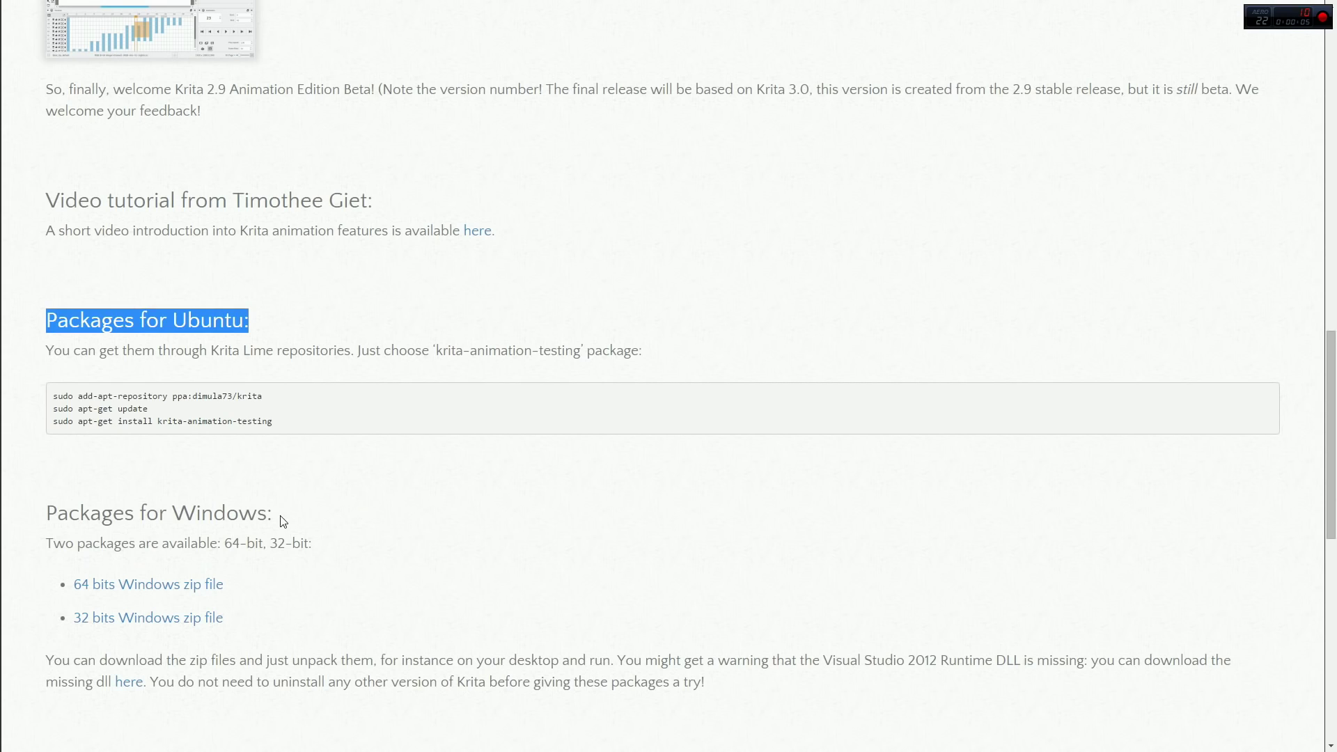
drag(284, 521, 37, 516)
click(415, 567)
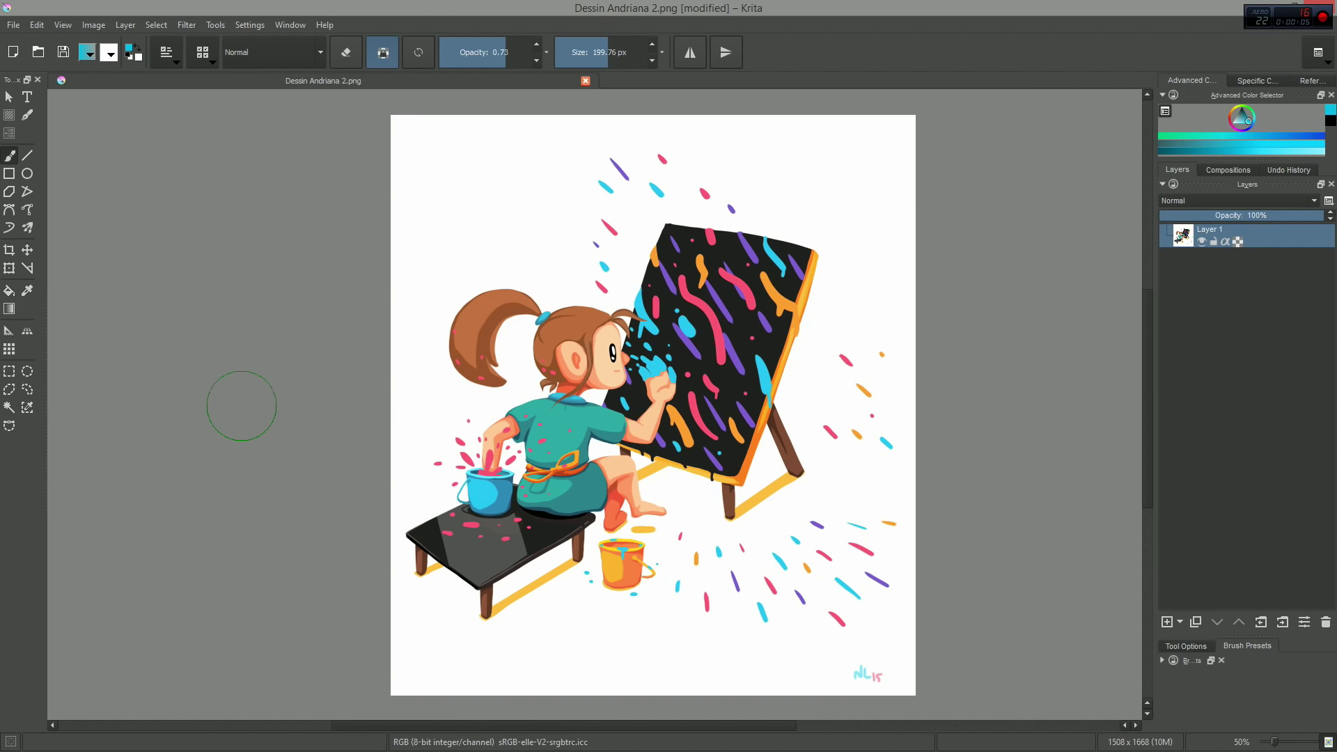
Step: Switch on Instant Preview mode and check the Instant Preview option in the Basic_wet brush settings
key(shift+i)
key(shift+i)
click(178, 50)
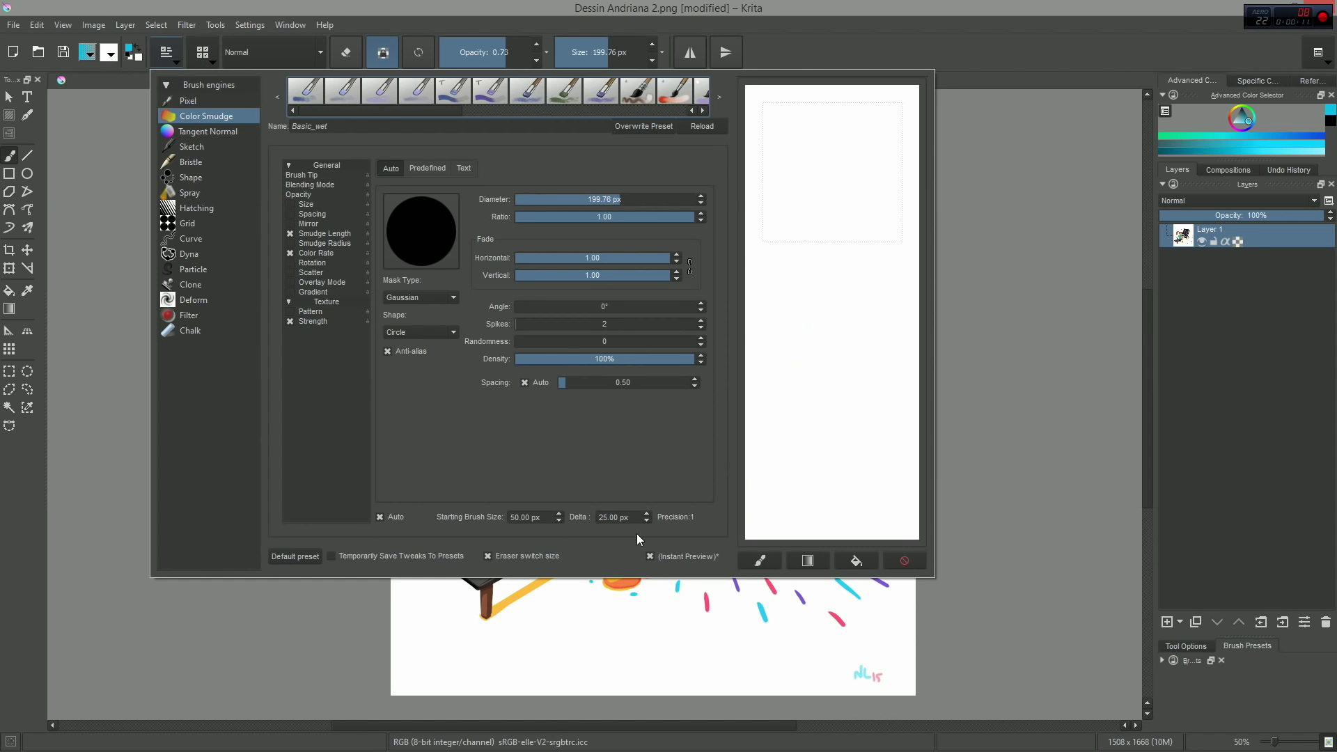
click(650, 556)
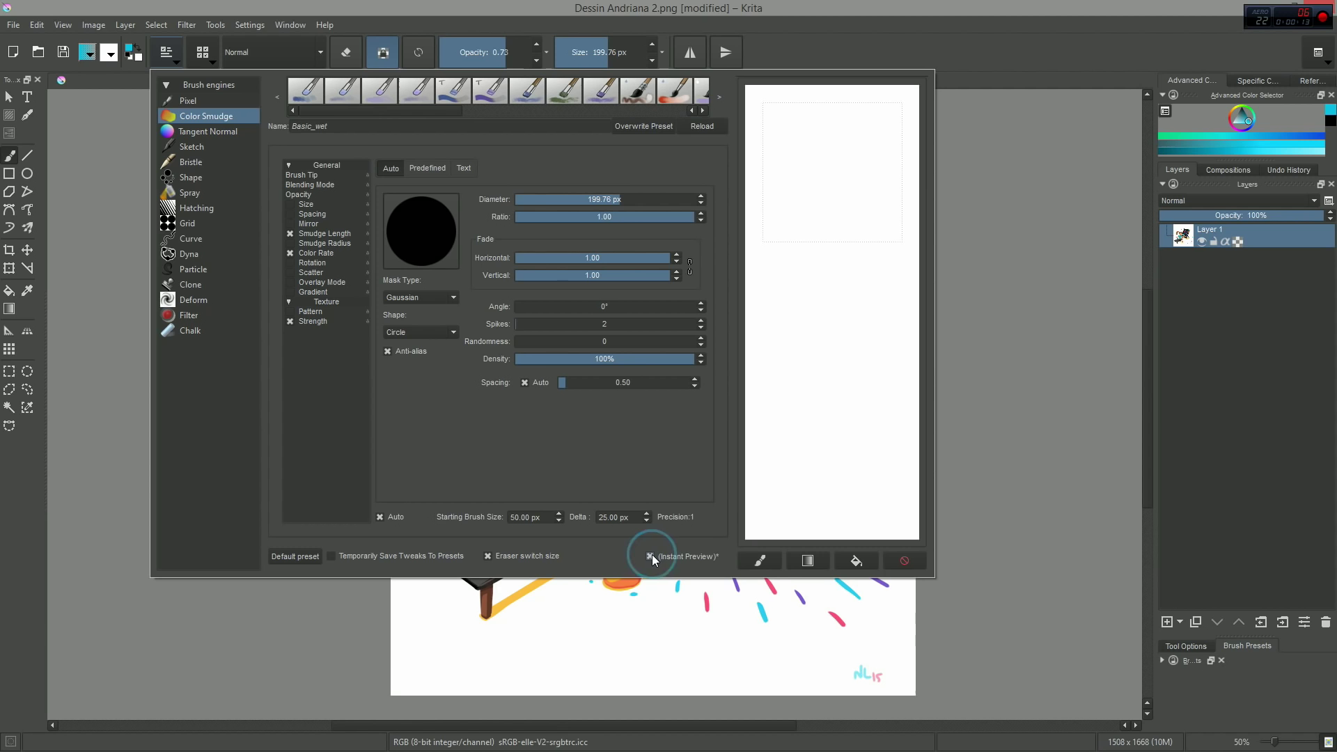
click(225, 94)
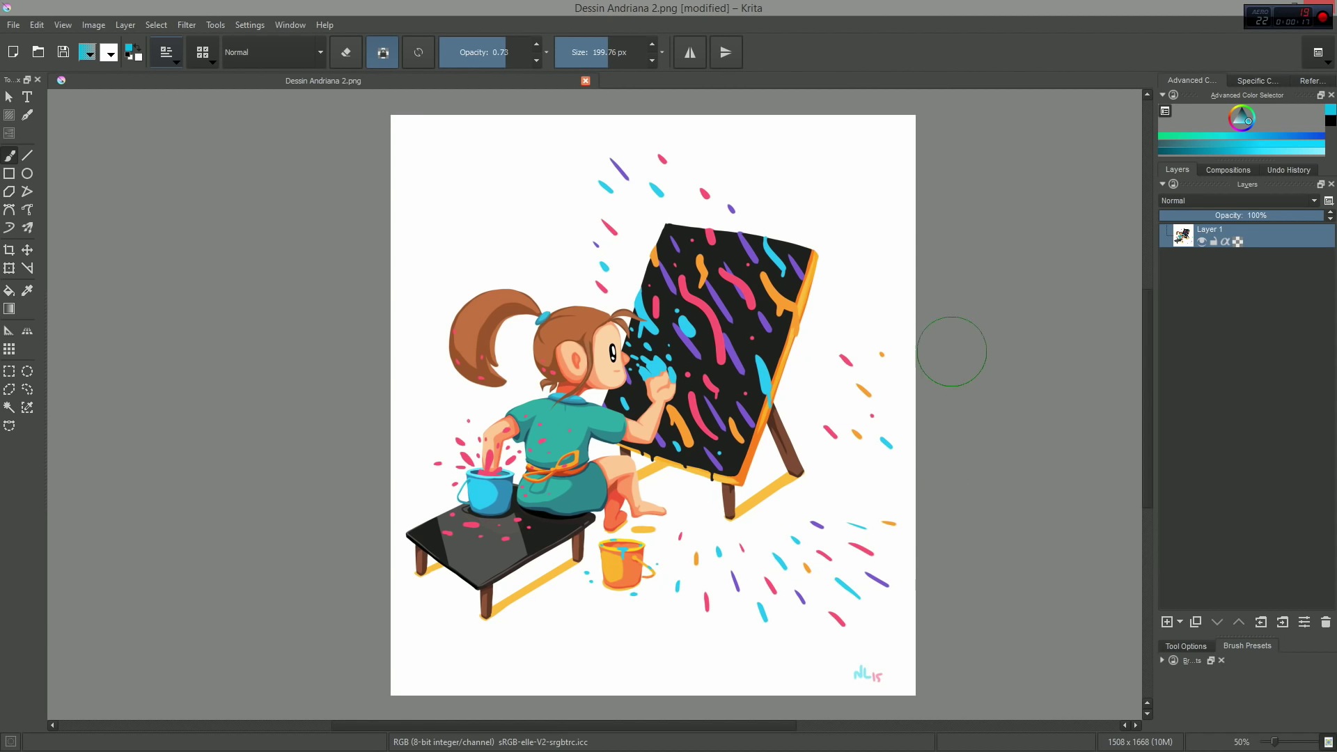
Step: Try broad turquoise strokes across the painting with the wet brush at 199.76 px and 427.28 px, undoing each
mouse_move(951, 352)
mouse_down()
mouse_move(309, 355)
mouse_move(486, 435)
mouse_move(939, 465)
mouse_move(744, 575)
mouse_move(325, 546)
mouse_move(356, 627)
mouse_move(1063, 621)
mouse_up()
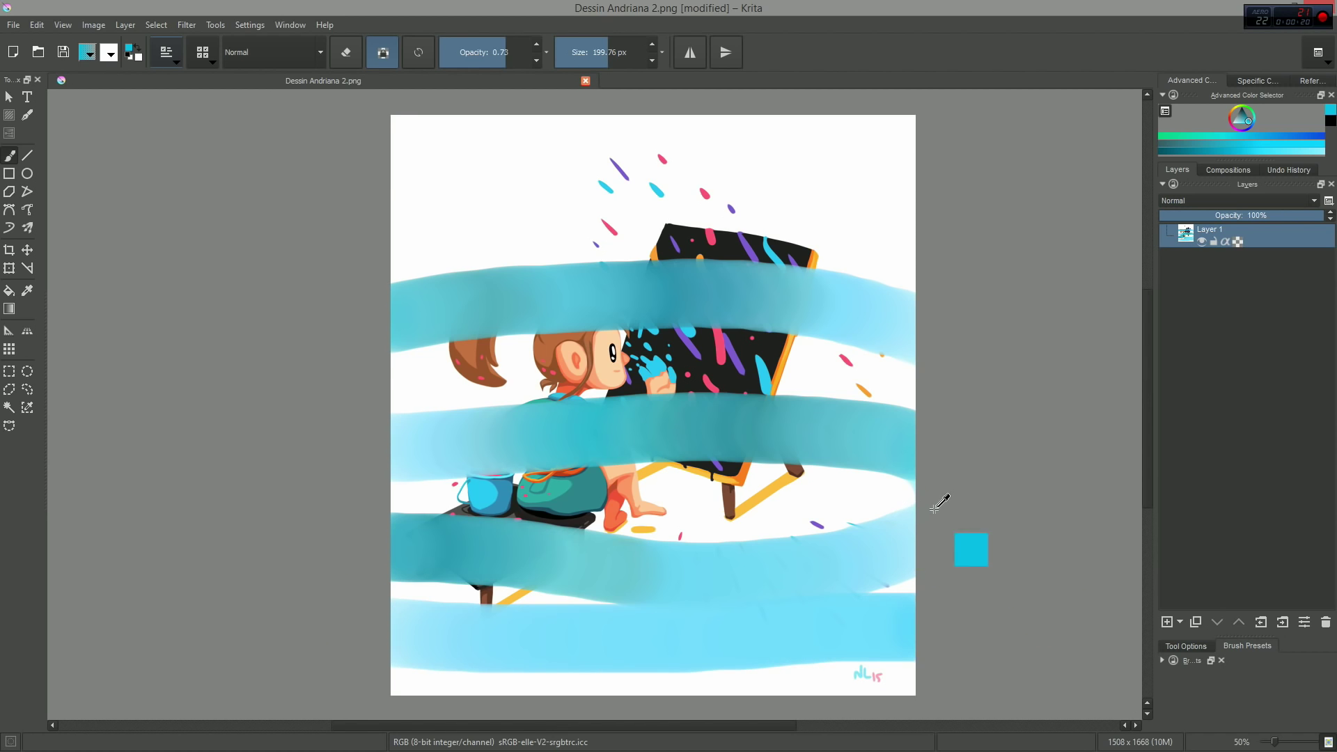
key(ctrl+z)
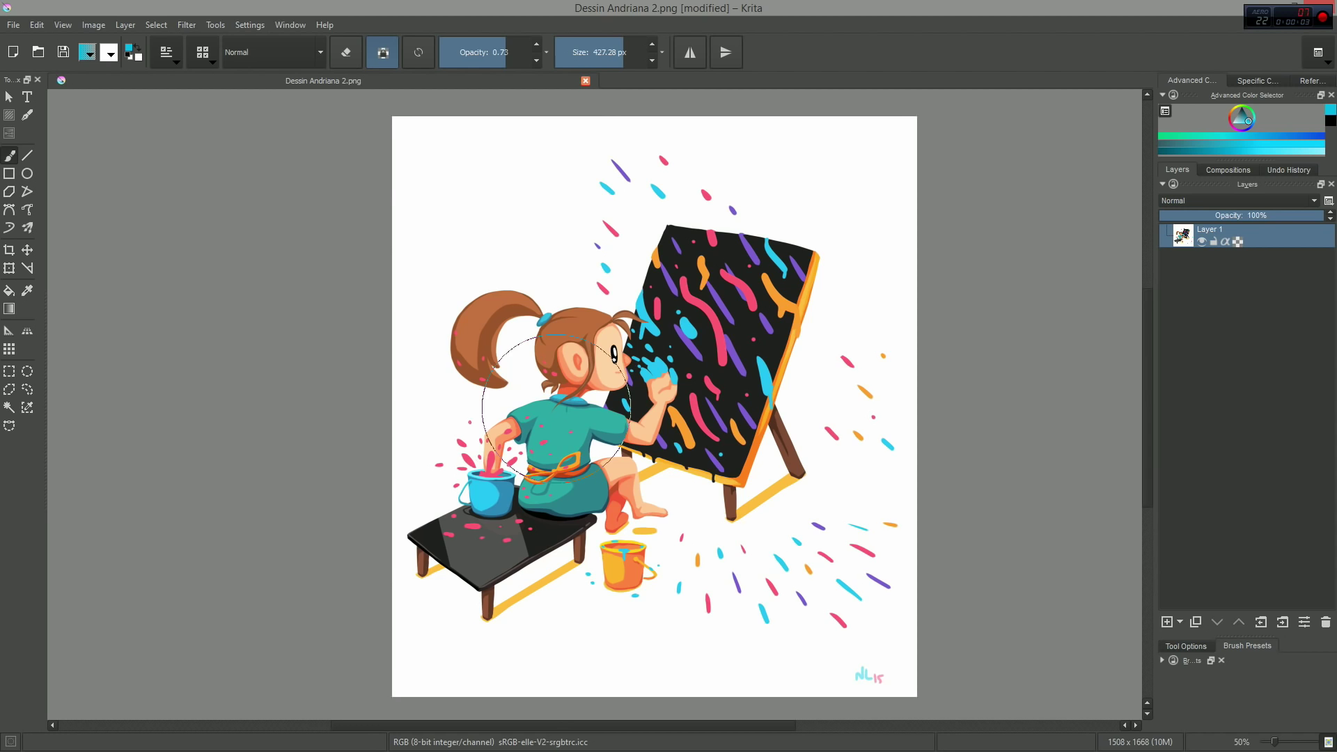
scroll(766, 379, up, 1)
scroll(303, 359, up, 1)
mouse_move(138, 302)
mouse_down()
mouse_move(499, 324)
mouse_move(985, 284)
mouse_move(1101, 299)
mouse_up()
key(ctrl+z)
Step: Try long turquoise 427.28 px strokes over the painting at reduced zoom levels and undo them
scroll(662, 358, down, 4)
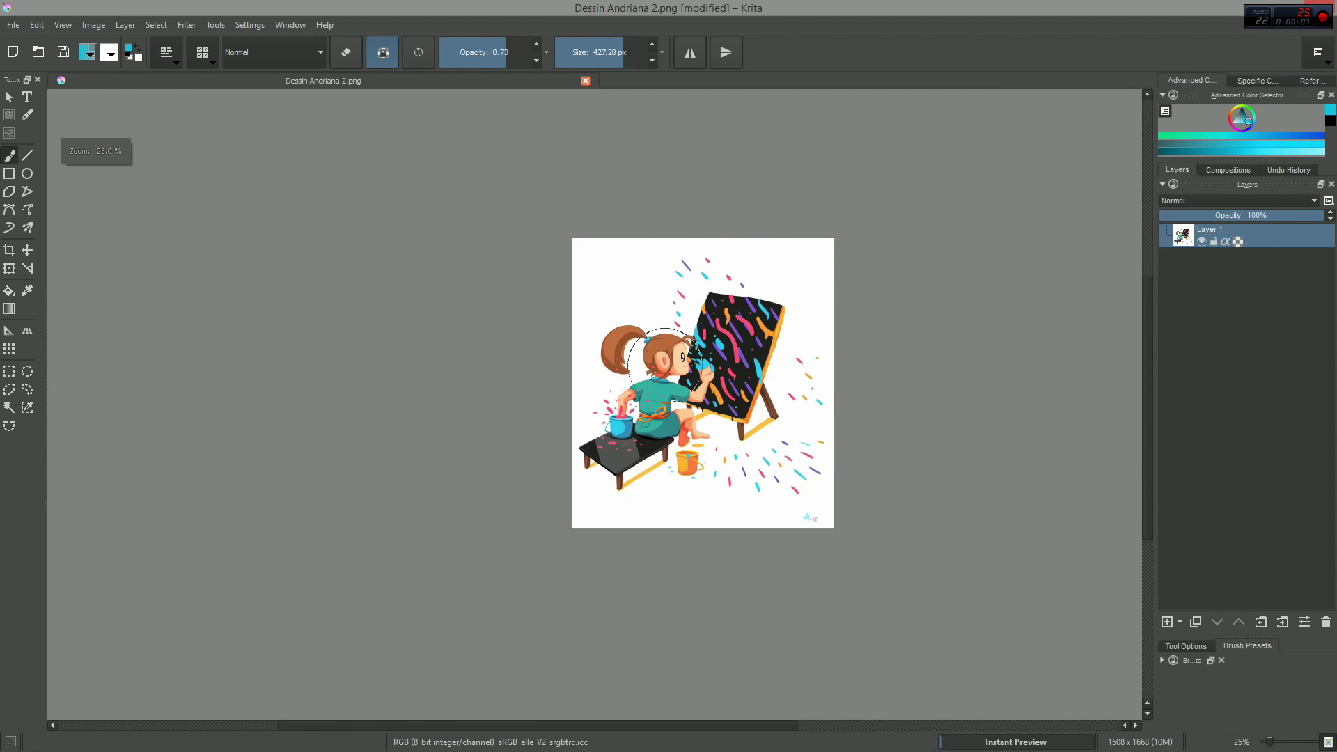
mouse_move(471, 364)
mouse_down()
mouse_move(582, 391)
mouse_move(907, 415)
mouse_move(641, 511)
mouse_move(837, 412)
mouse_move(680, 425)
mouse_move(757, 507)
mouse_move(911, 613)
mouse_up()
key(ctrl+z)
scroll(899, 404, down, 2)
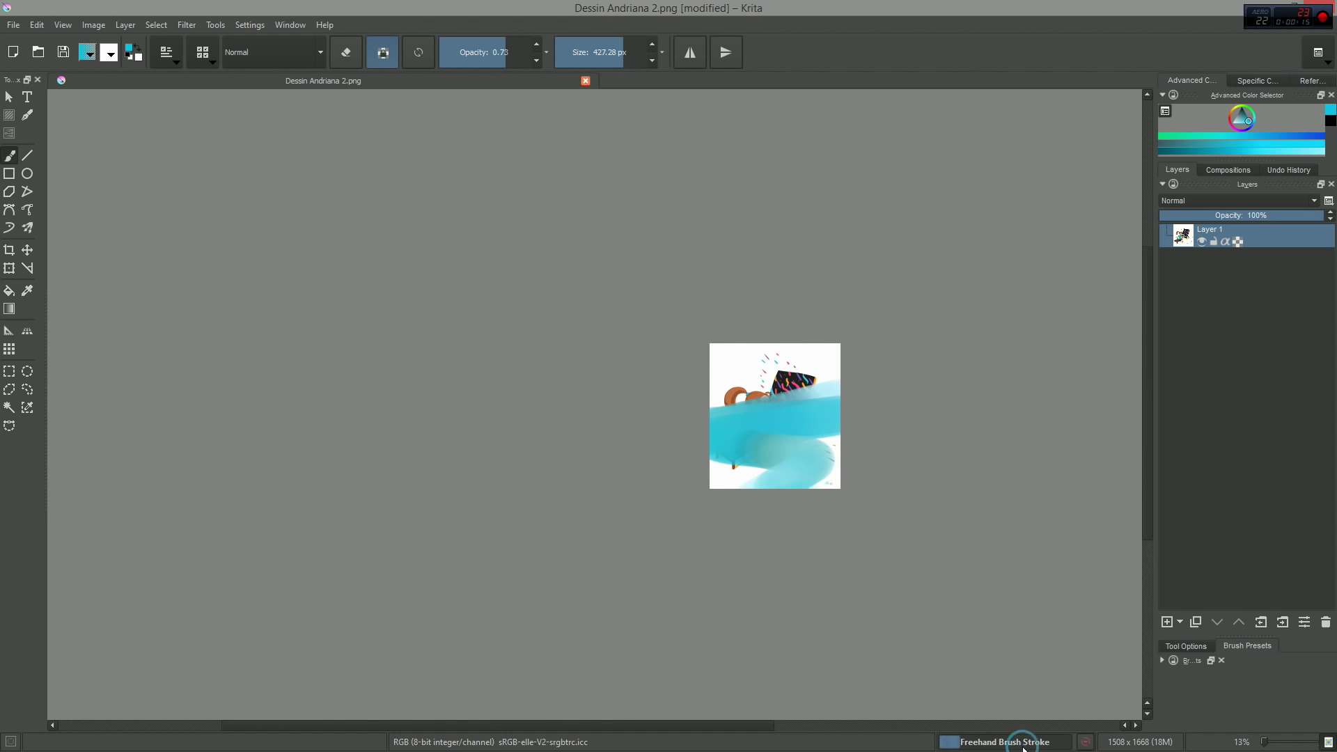
scroll(911, 531, up, 6)
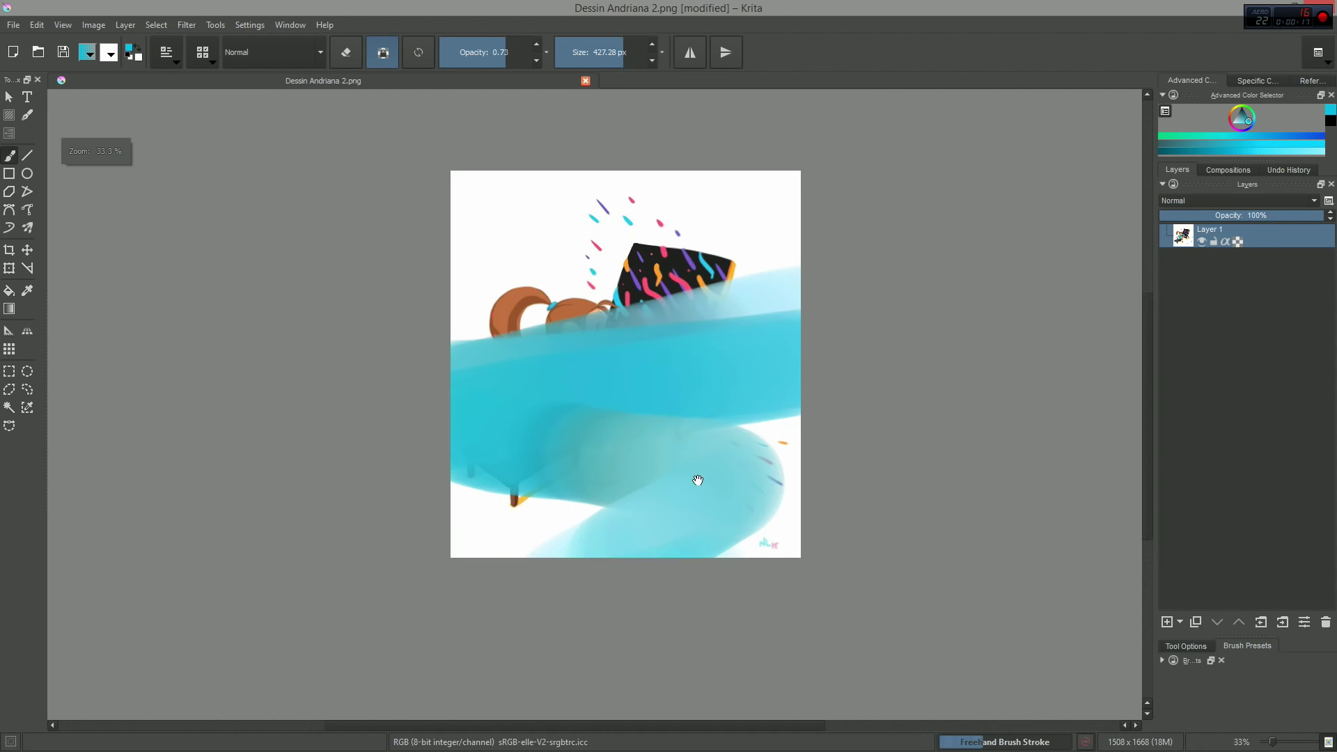
scroll(986, 403, down, 5)
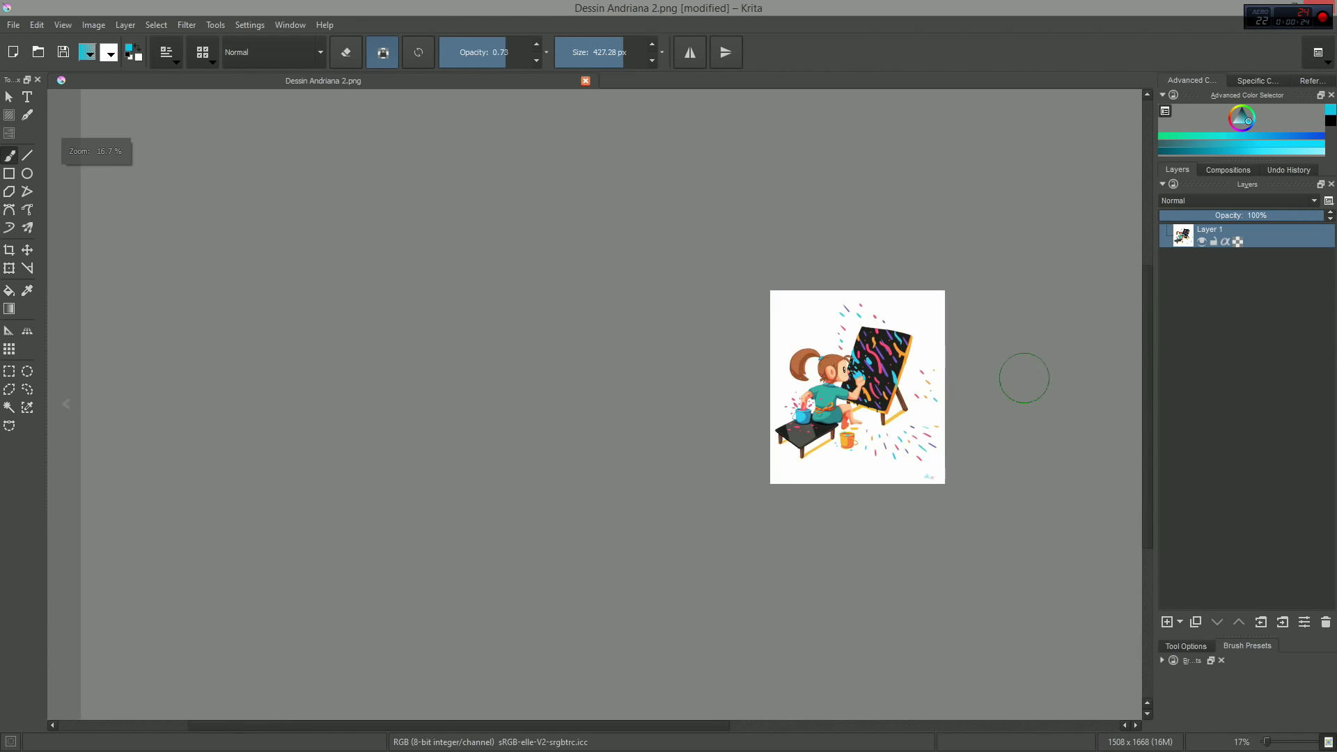
Step: Cover the painting with broad turquoise strokes using the 427.28 px brush at 17% zoom
drag(774, 447, 940, 444)
drag(1018, 344, 776, 346)
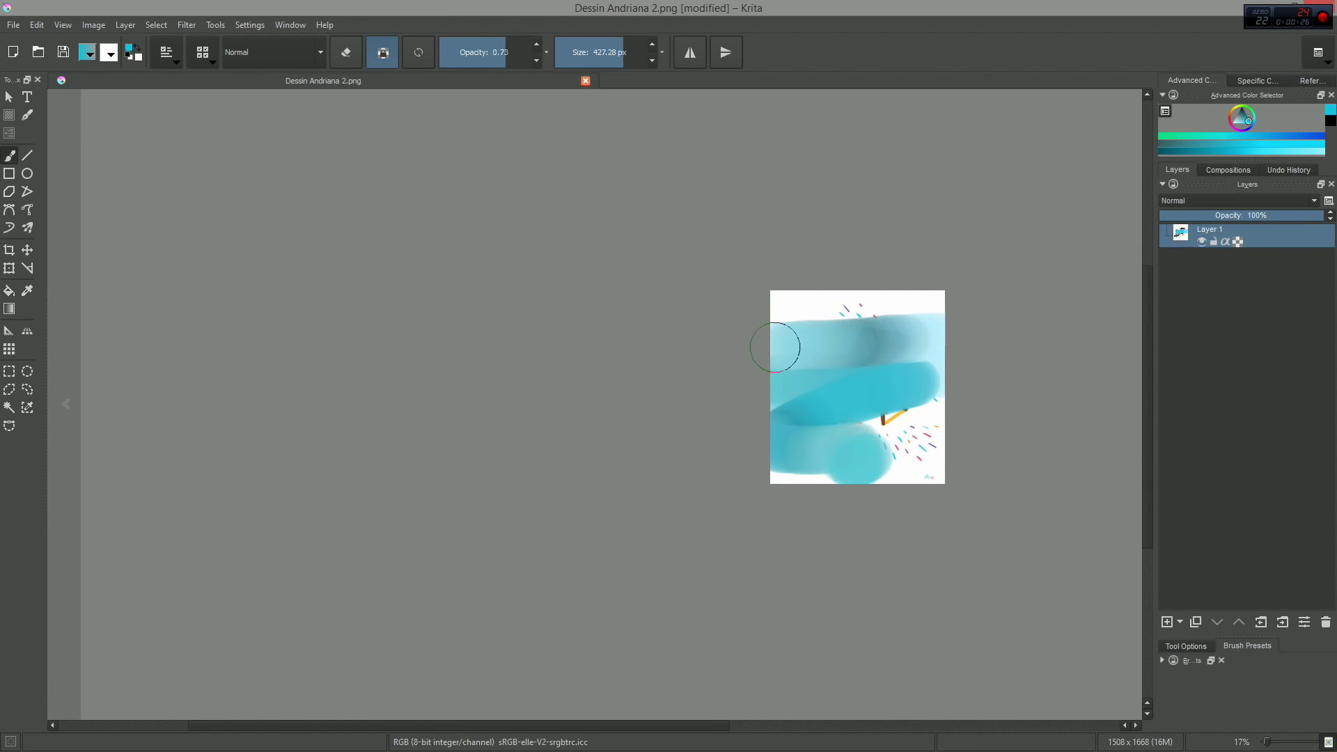
drag(922, 409, 902, 493)
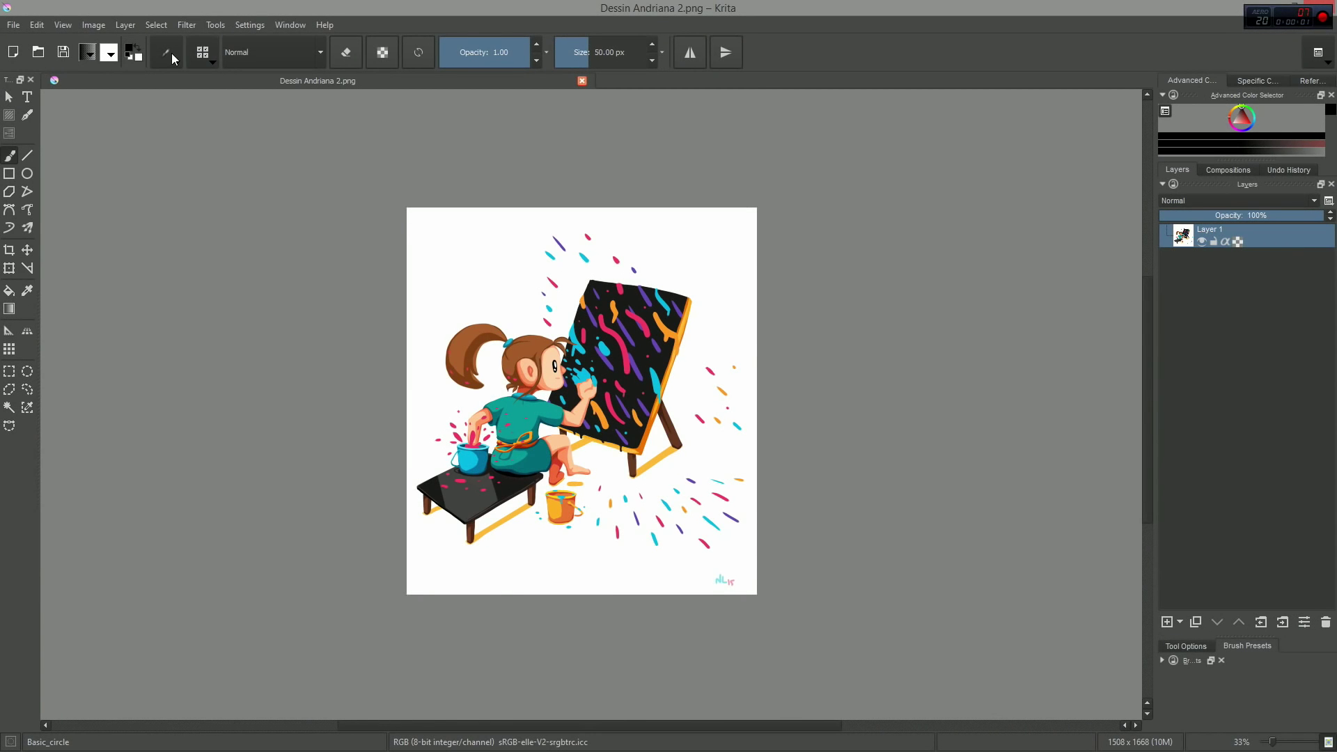
Step: Examine the Fuzzy sensor in the Size settings of the Basic_circle pixel brush
click(170, 53)
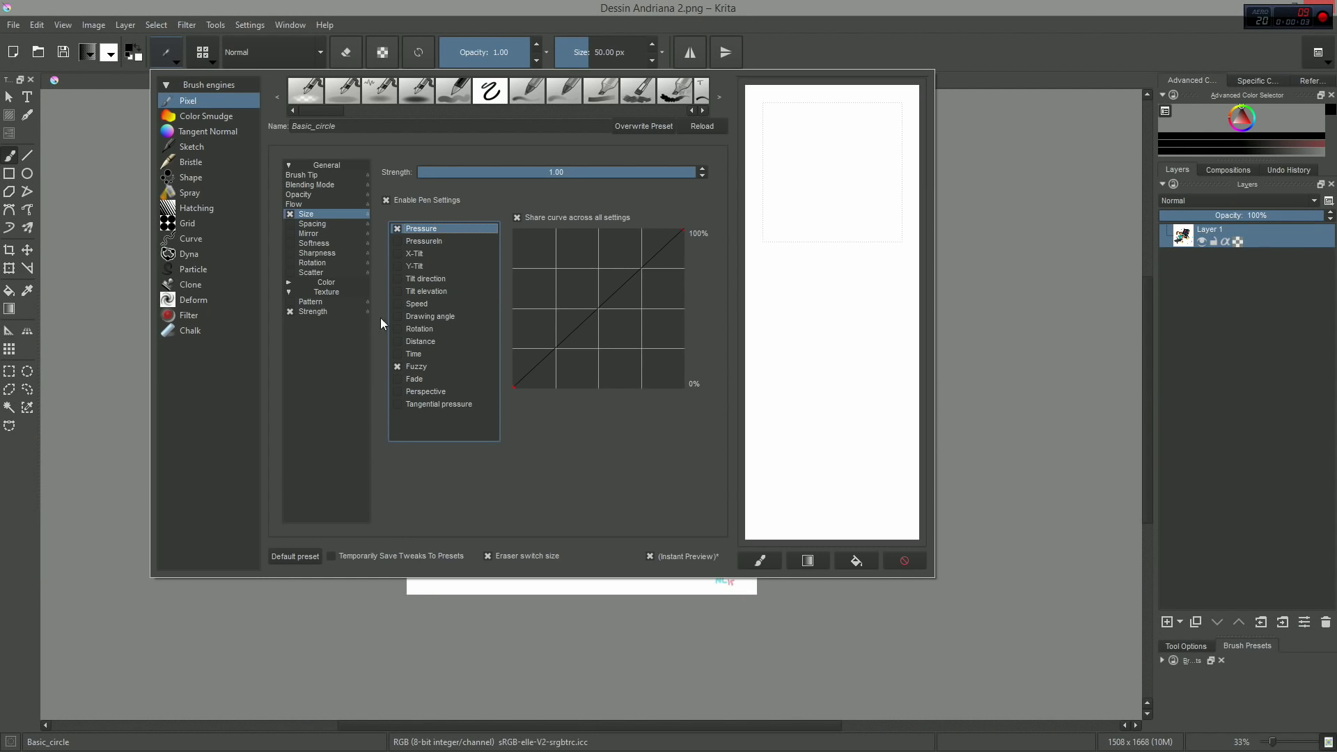
click(423, 366)
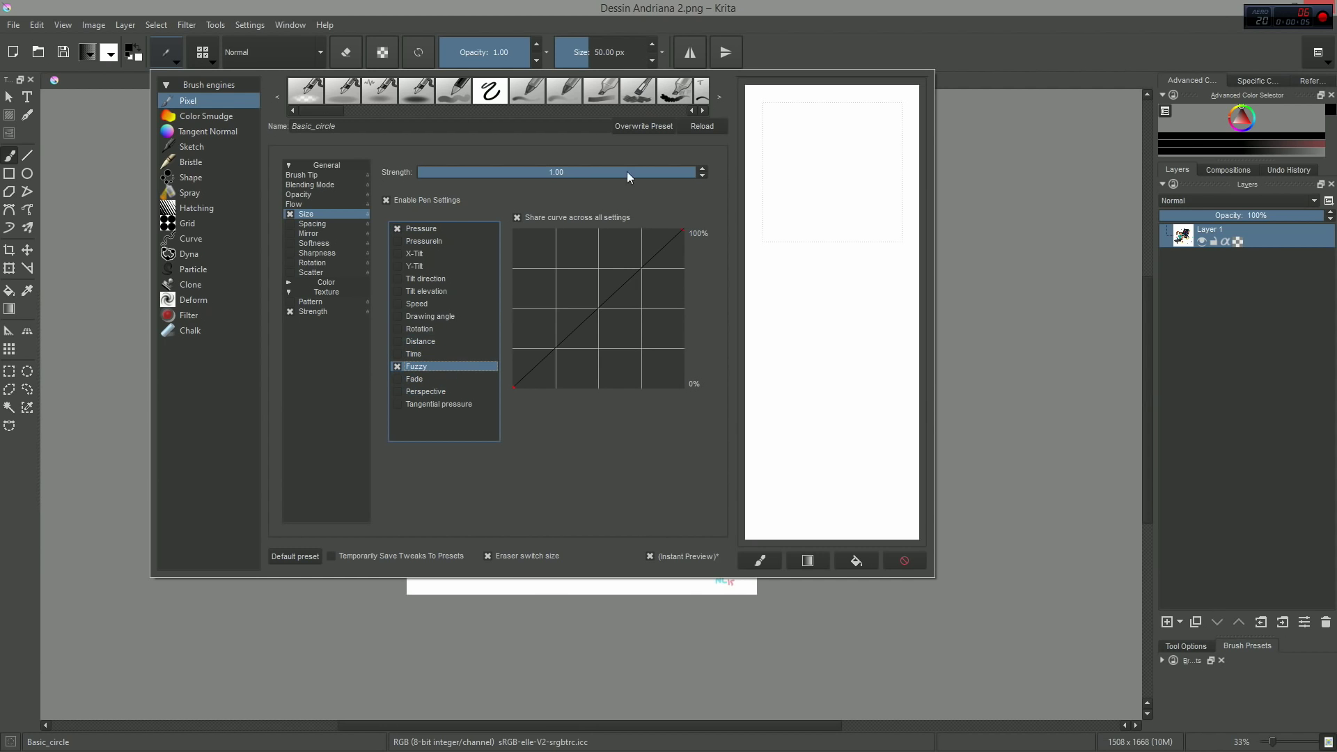
key(Escape)
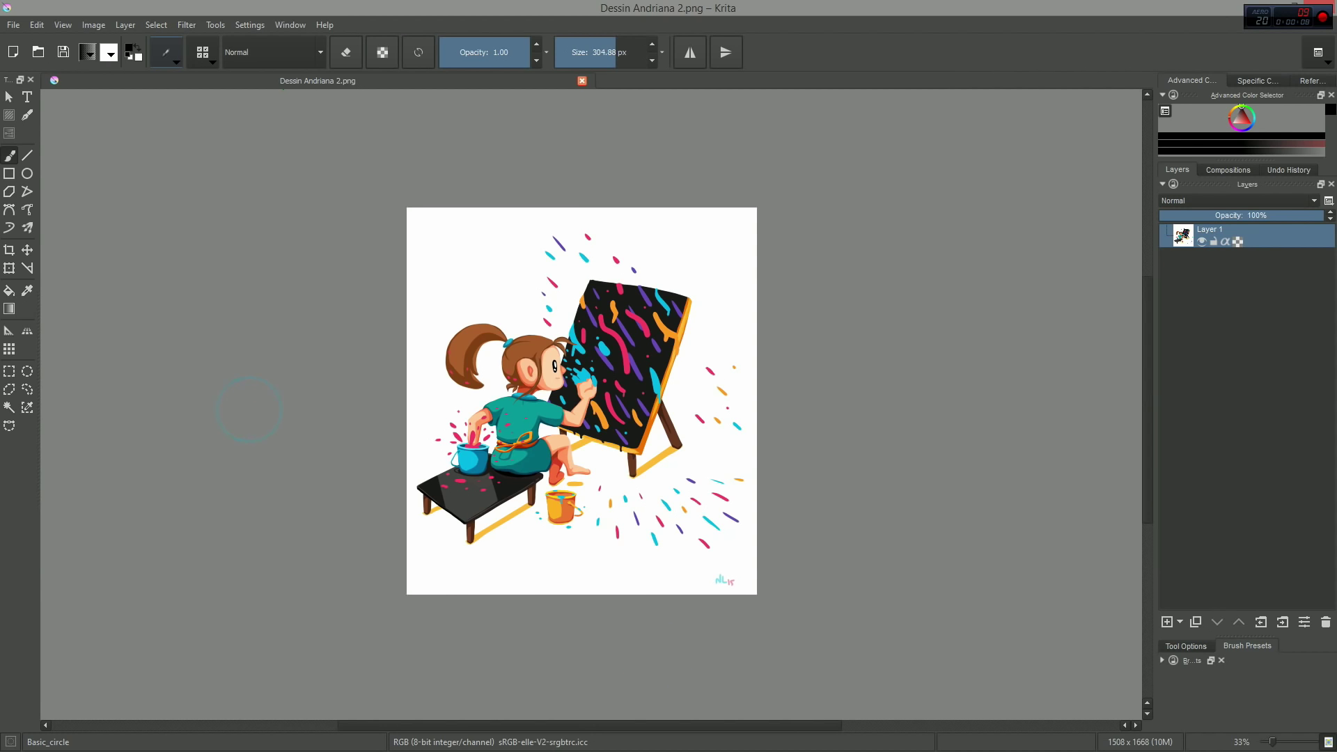
Step: Try broad black Basic_circle strokes across the painting at 304.88 px and at 780.08 px with 0.34 opacity, undoing them
mouse_move(843, 325)
mouse_down()
mouse_move(527, 360)
mouse_move(651, 437)
mouse_move(298, 438)
mouse_up()
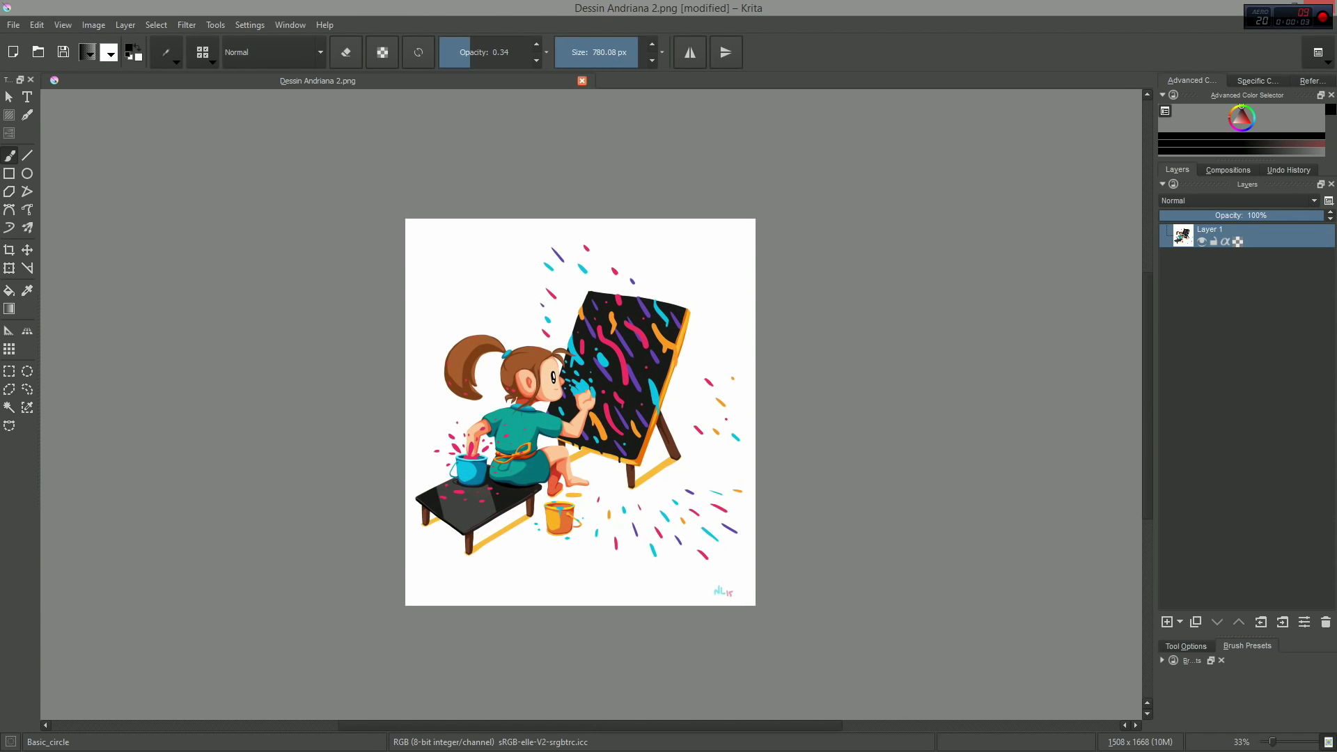
mouse_move(418, 360)
mouse_down()
mouse_move(732, 362)
mouse_move(487, 473)
mouse_move(662, 264)
mouse_move(221, 455)
mouse_up()
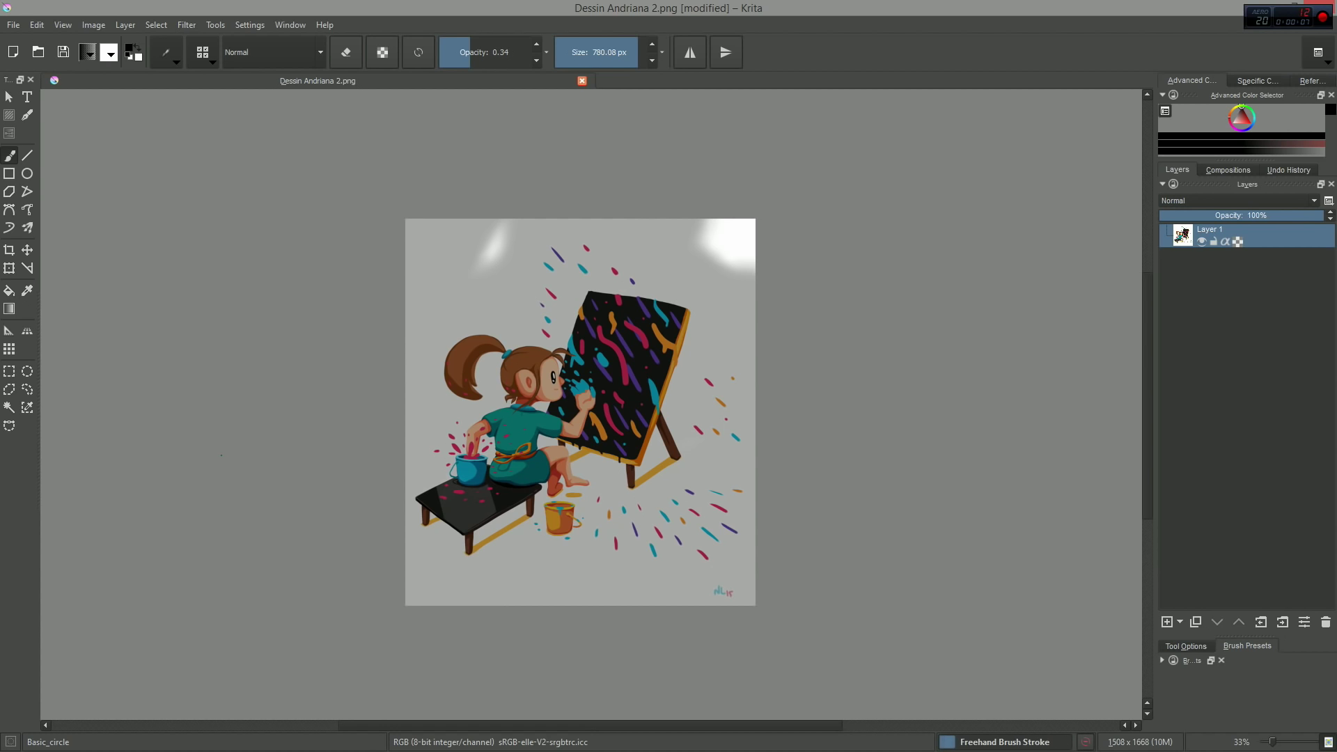
key(ctrl+z)
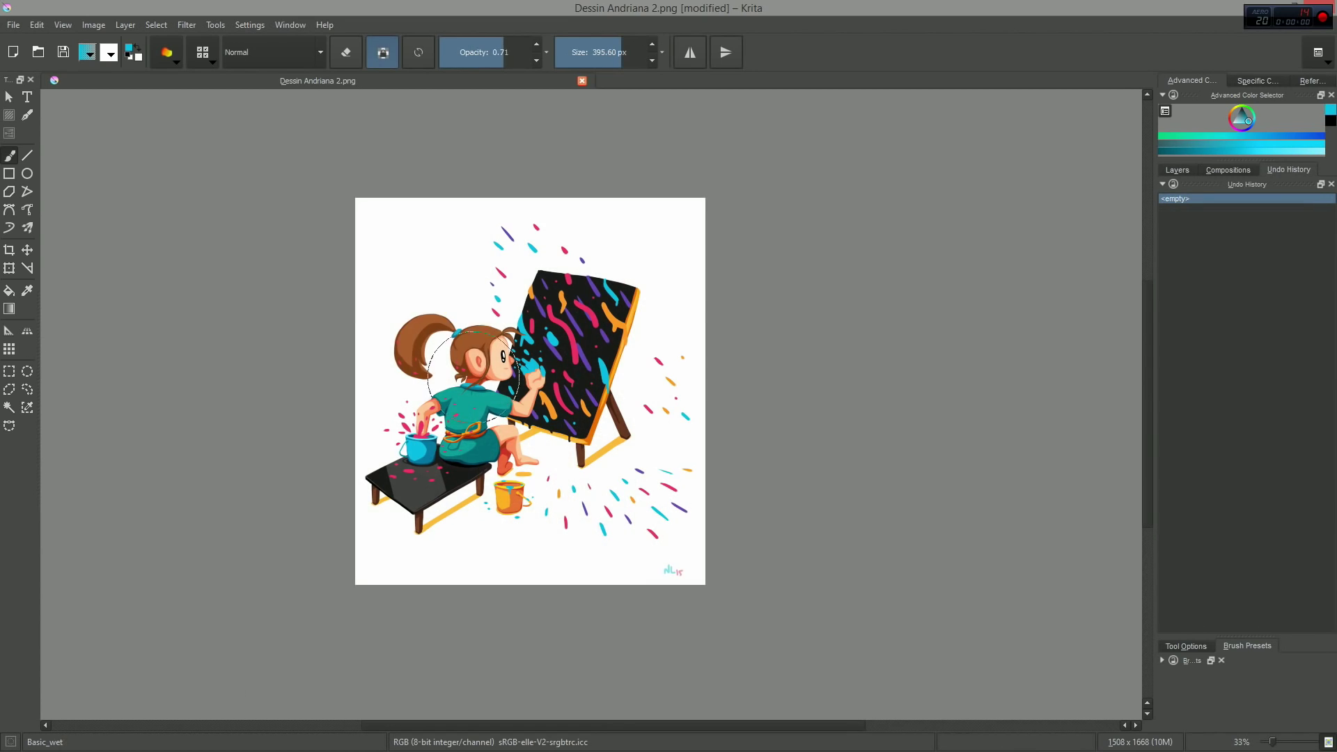
Step: Cover the painting with broad turquoise strokes using the Basic_wet brush at 395.60 px and 0.71 opacity
mouse_move(473, 376)
mouse_down()
mouse_move(248, 352)
mouse_move(417, 463)
mouse_move(675, 257)
mouse_move(825, 302)
mouse_up()
drag(702, 317, 564, 348)
drag(445, 490, 672, 399)
drag(700, 465, 546, 541)
drag(411, 582, 670, 564)
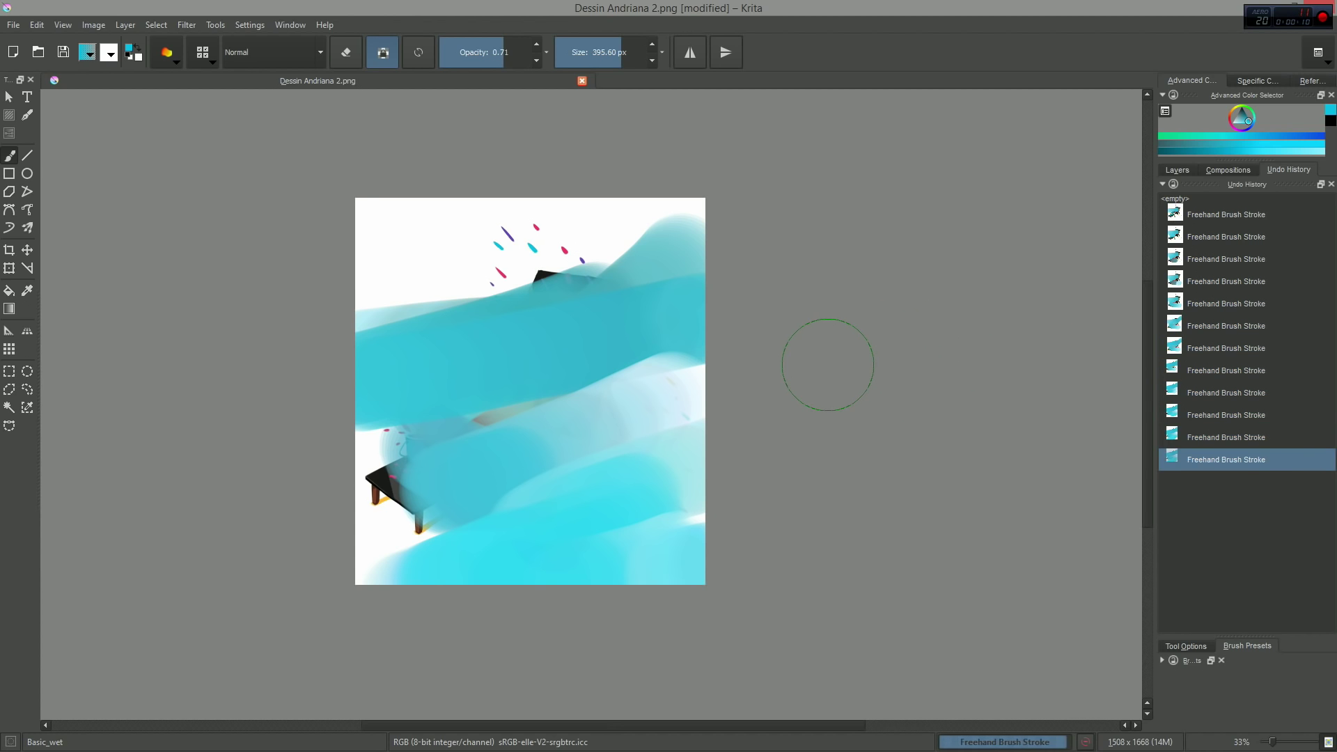
Step: Undo the series of turquoise wet-brush strokes over the painting
key(ctrl+z)
key(ctrl+z)
key(ctrl+z)
key(ctrl+z)
key(ctrl+z)
key(ctrl+z)
key(ctrl+z)
key(ctrl+z)
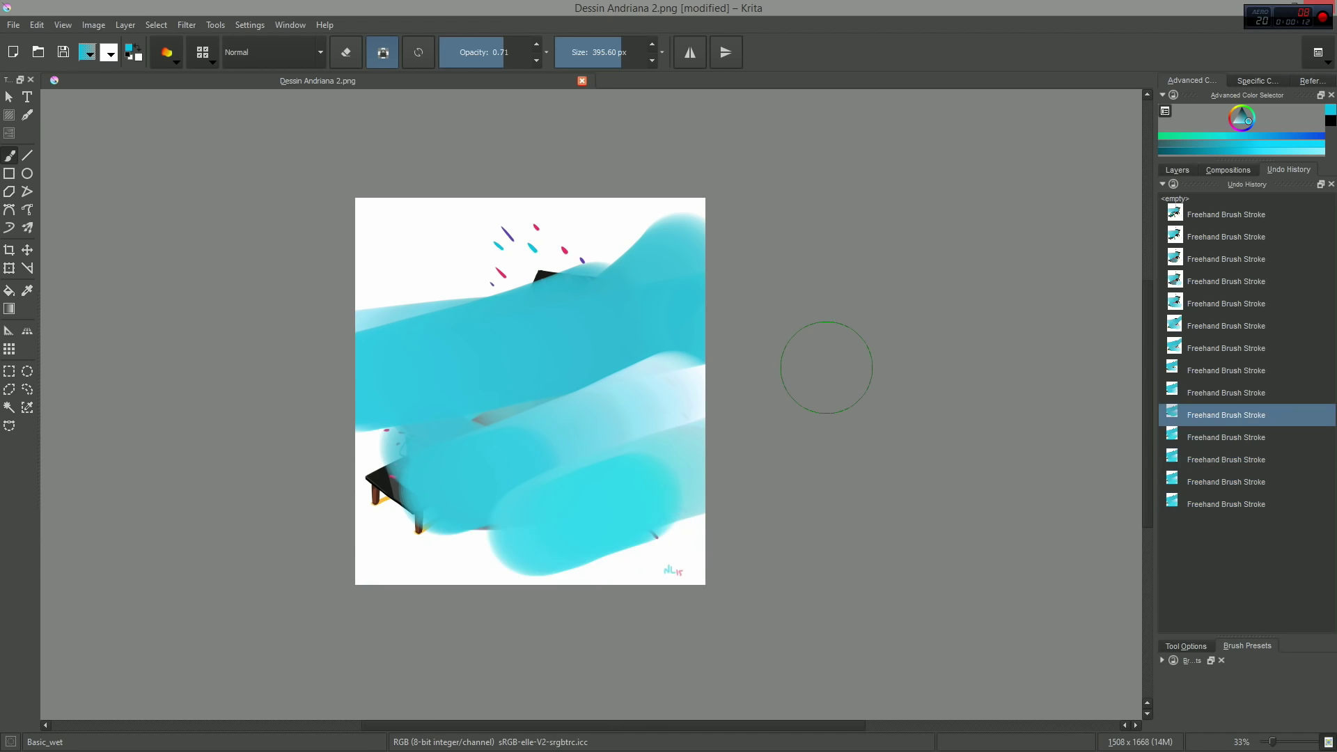
key(ctrl+z)
key(ctrl+z)
key(ctrl+z)
key(ctrl+z)
key(ctrl+z)
key(ctrl+z)
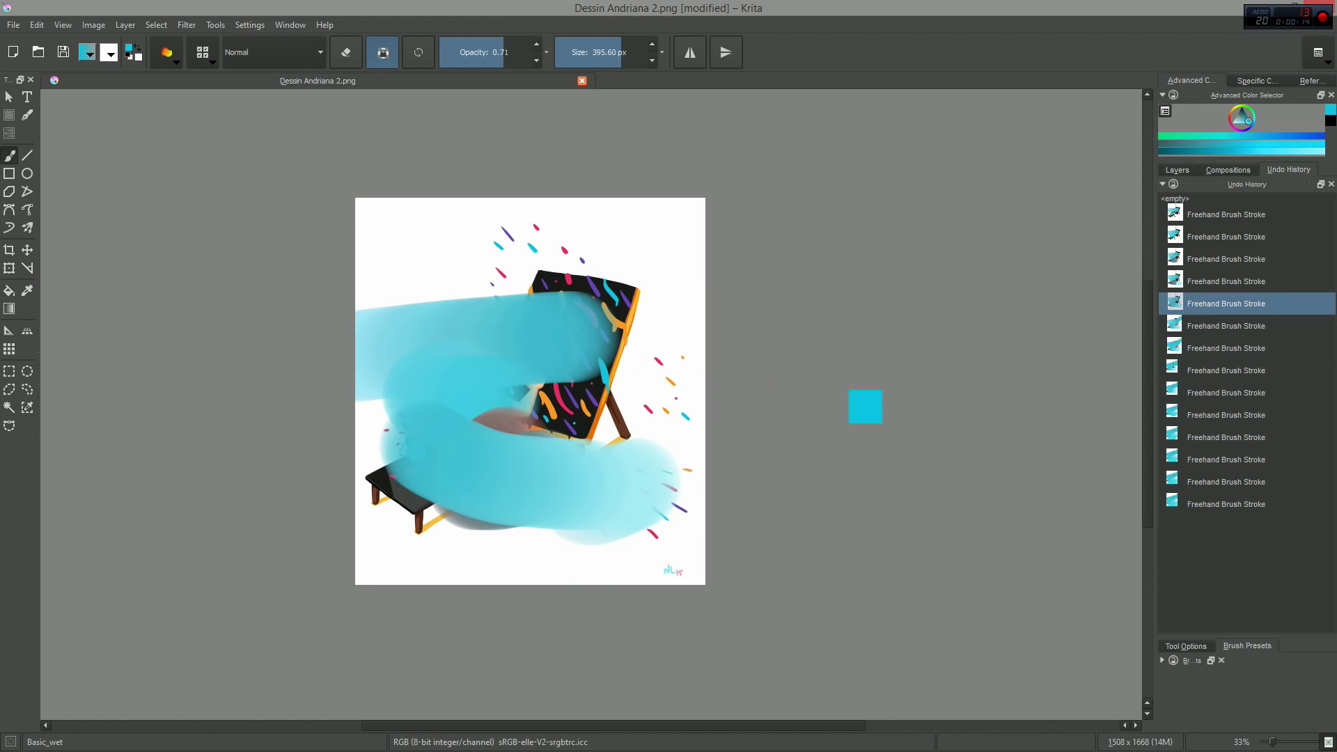
Step: Paint a turquoise background border around the girl and easel along the canvas edges with the 395.60 px Basic_wet brush
mouse_move(707, 418)
mouse_down()
mouse_move(738, 402)
mouse_move(639, 571)
mouse_move(750, 564)
mouse_move(619, 581)
mouse_up()
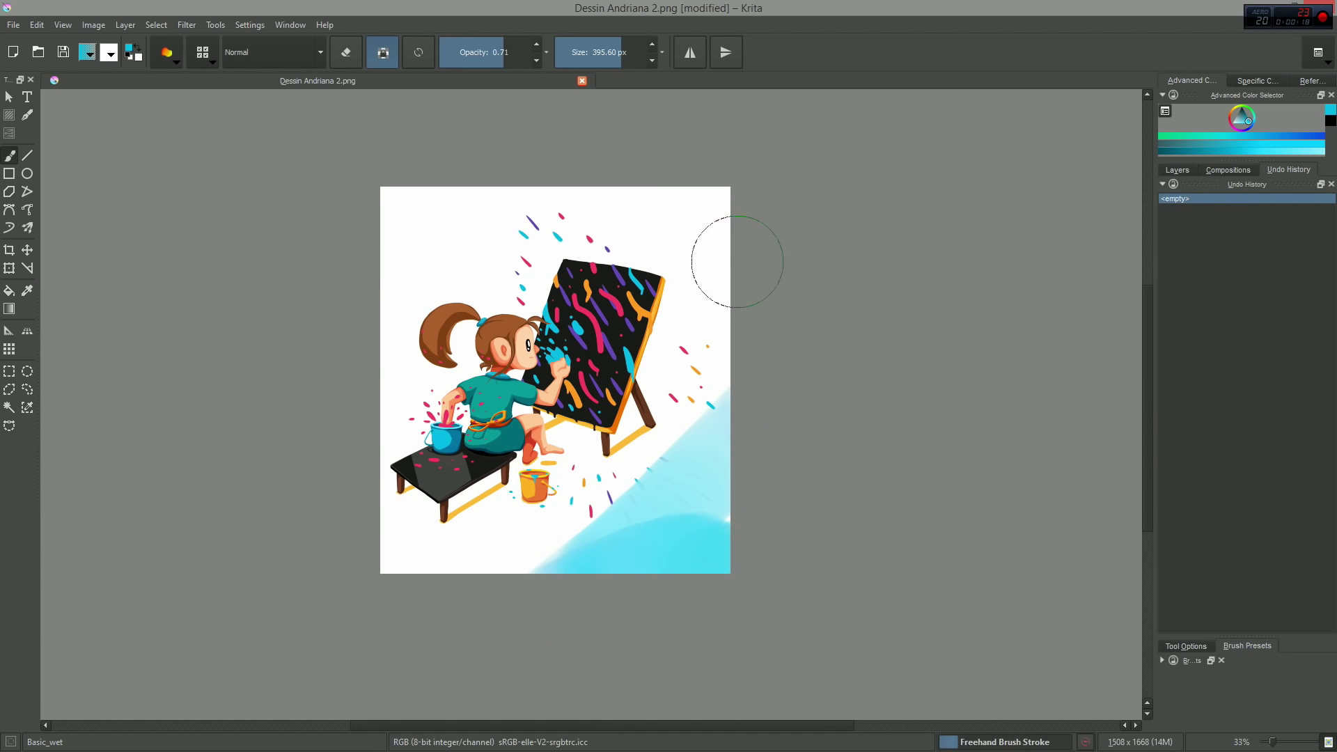
mouse_move(738, 262)
mouse_down()
mouse_move(702, 215)
mouse_move(290, 119)
mouse_move(300, 152)
mouse_move(441, 192)
mouse_move(447, 214)
mouse_move(328, 274)
mouse_up()
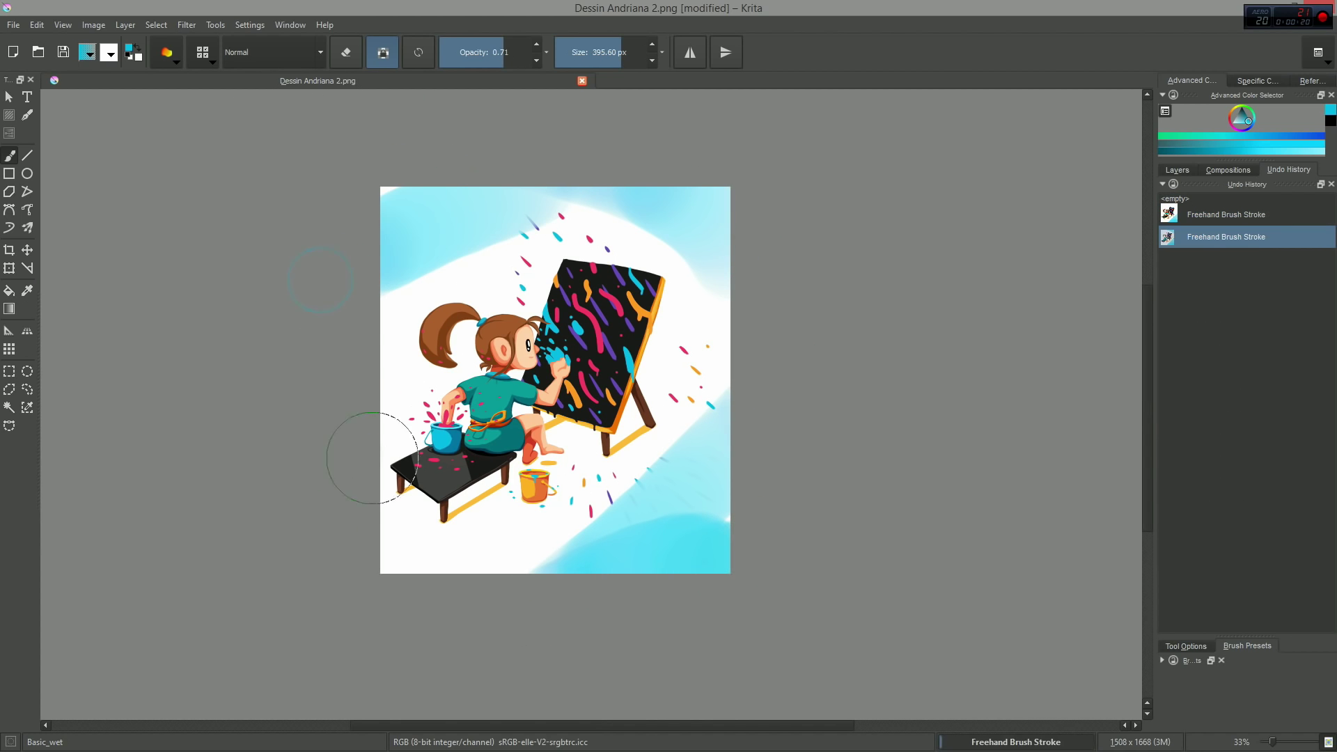
drag(397, 207, 386, 241)
drag(376, 349, 380, 418)
mouse_move(381, 460)
mouse_down()
mouse_move(353, 606)
mouse_move(592, 612)
mouse_up()
mouse_move(385, 501)
mouse_down()
mouse_move(367, 501)
mouse_move(496, 599)
mouse_up()
drag(815, 441, 804, 487)
mouse_move(722, 511)
mouse_down()
mouse_move(682, 258)
mouse_move(746, 532)
mouse_up()
drag(817, 508, 854, 451)
scroll(854, 451, up, 1)
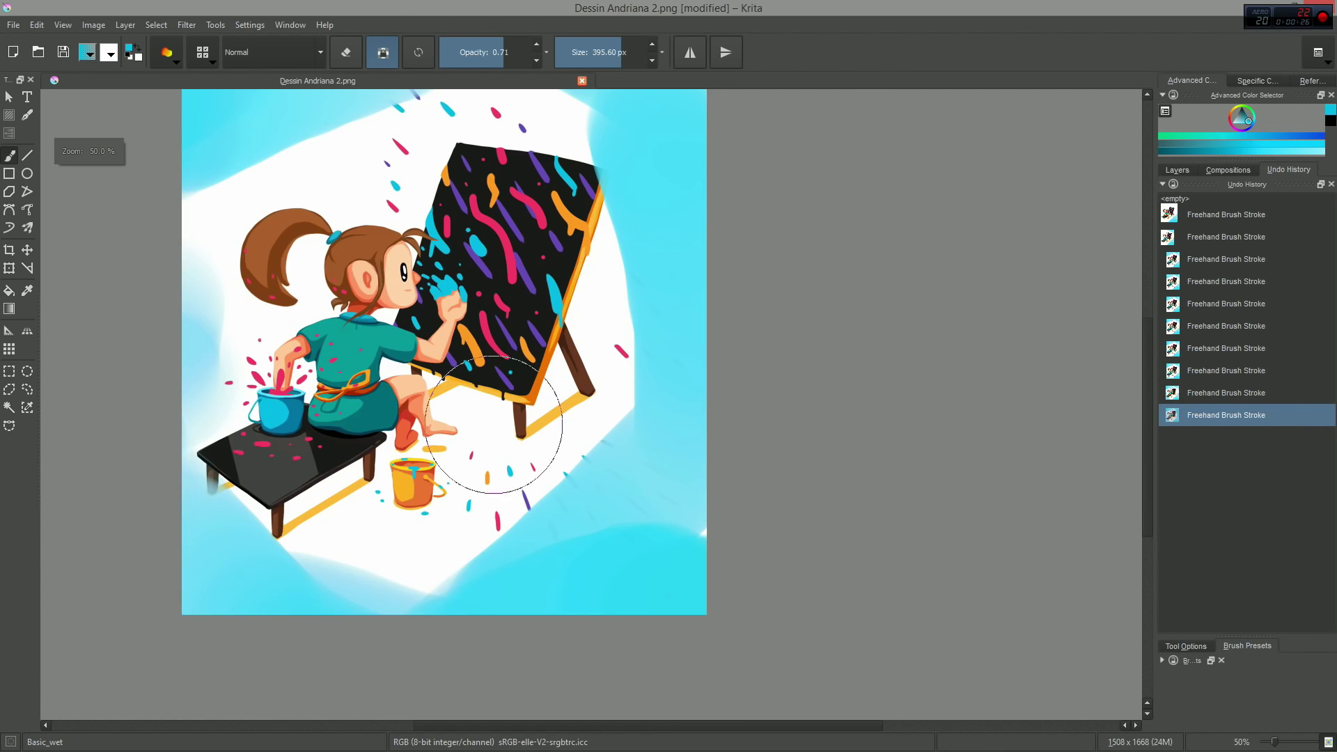
drag(549, 435, 633, 491)
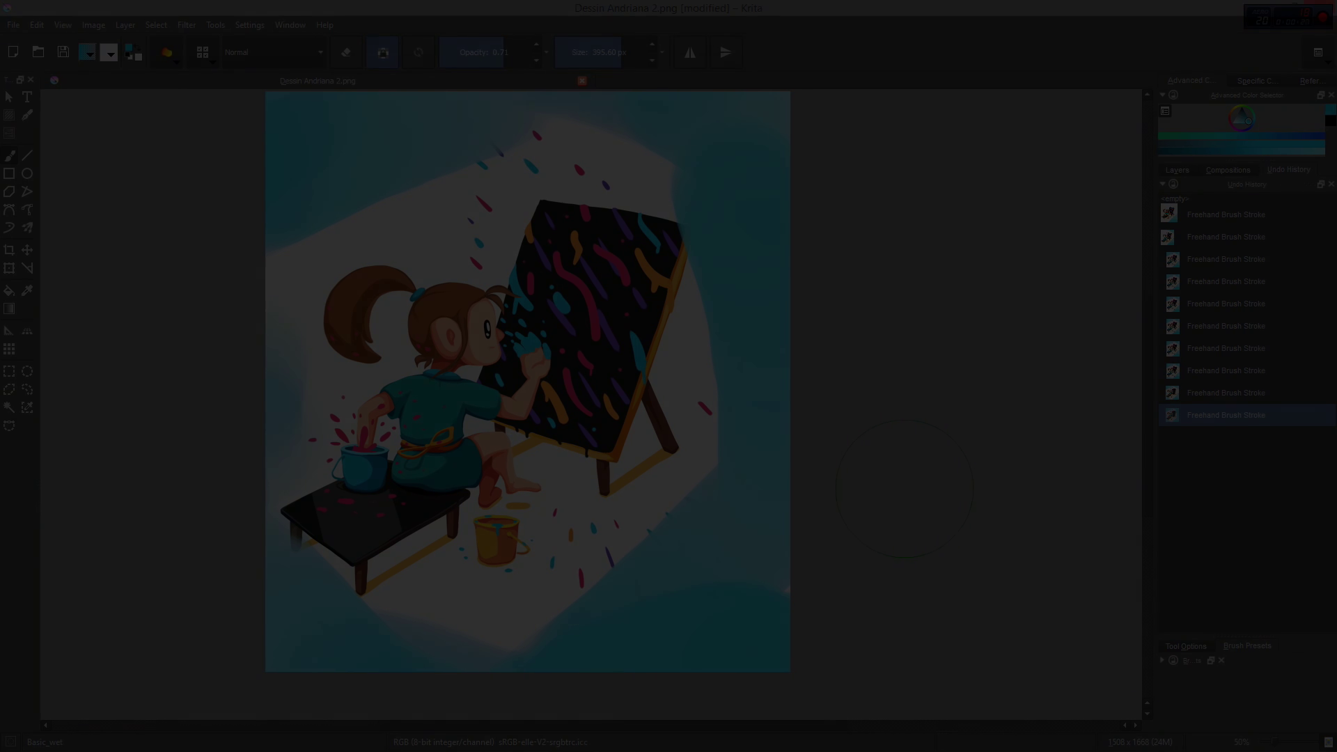
Step: Airbrush a soft golden glow around the canvas edges with Airbrush_linear_noisy, using 1000 px on Layer 2 and 808.64 px on Layer 3
drag(835, 354, 734, 432)
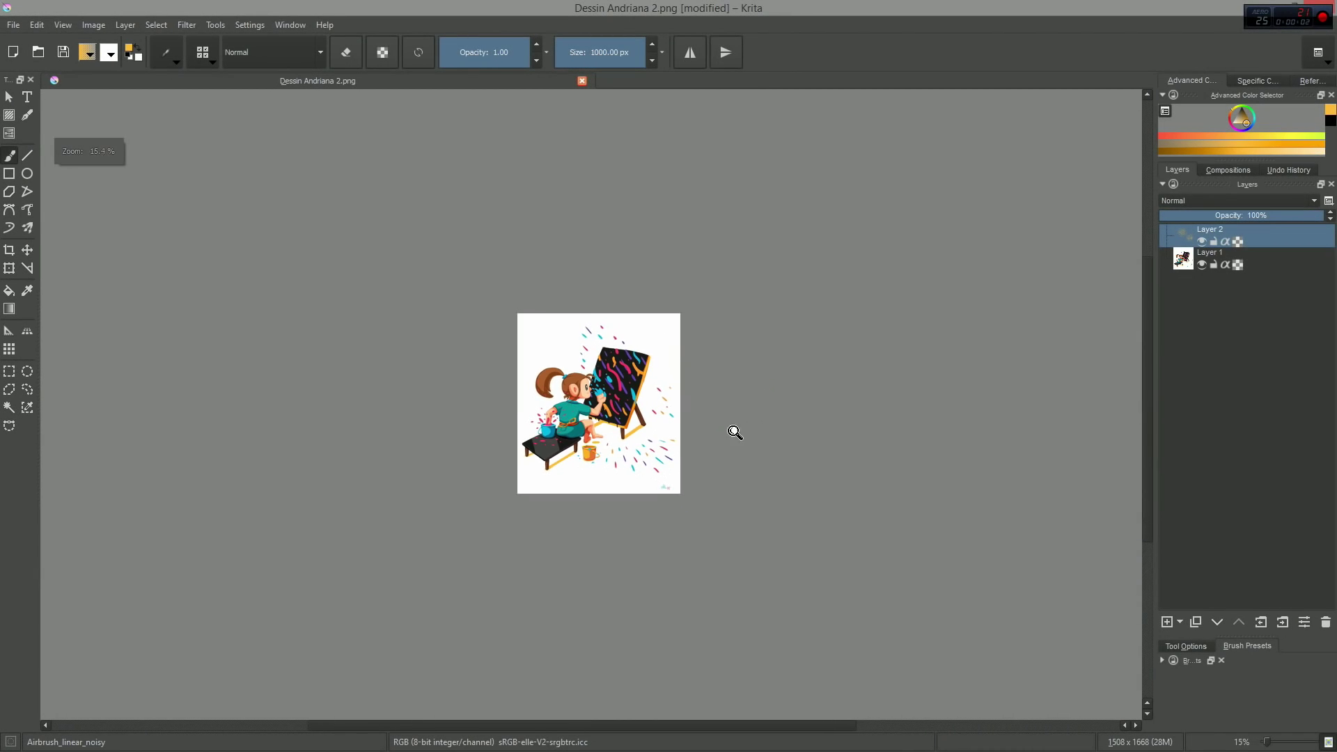
drag(596, 285, 687, 361)
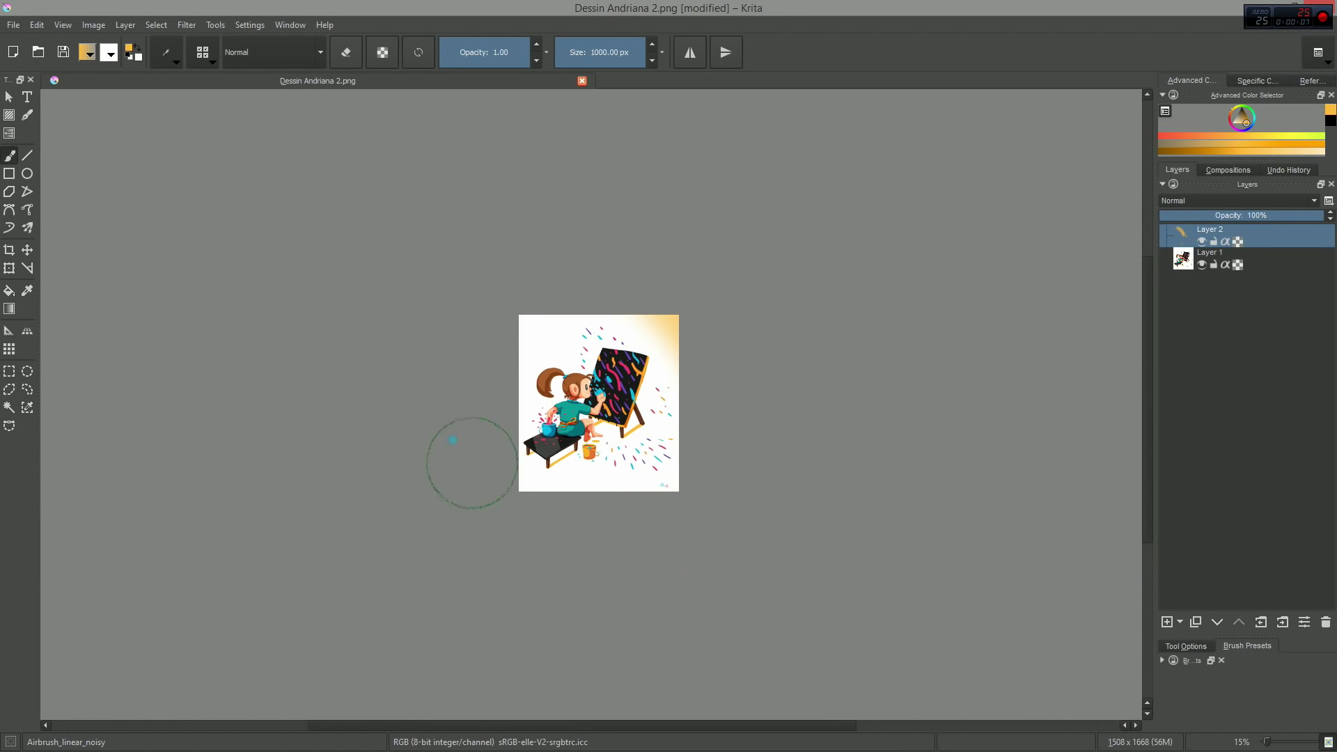
mouse_move(472, 463)
mouse_down()
mouse_move(495, 441)
mouse_move(603, 528)
mouse_up()
drag(653, 286, 713, 348)
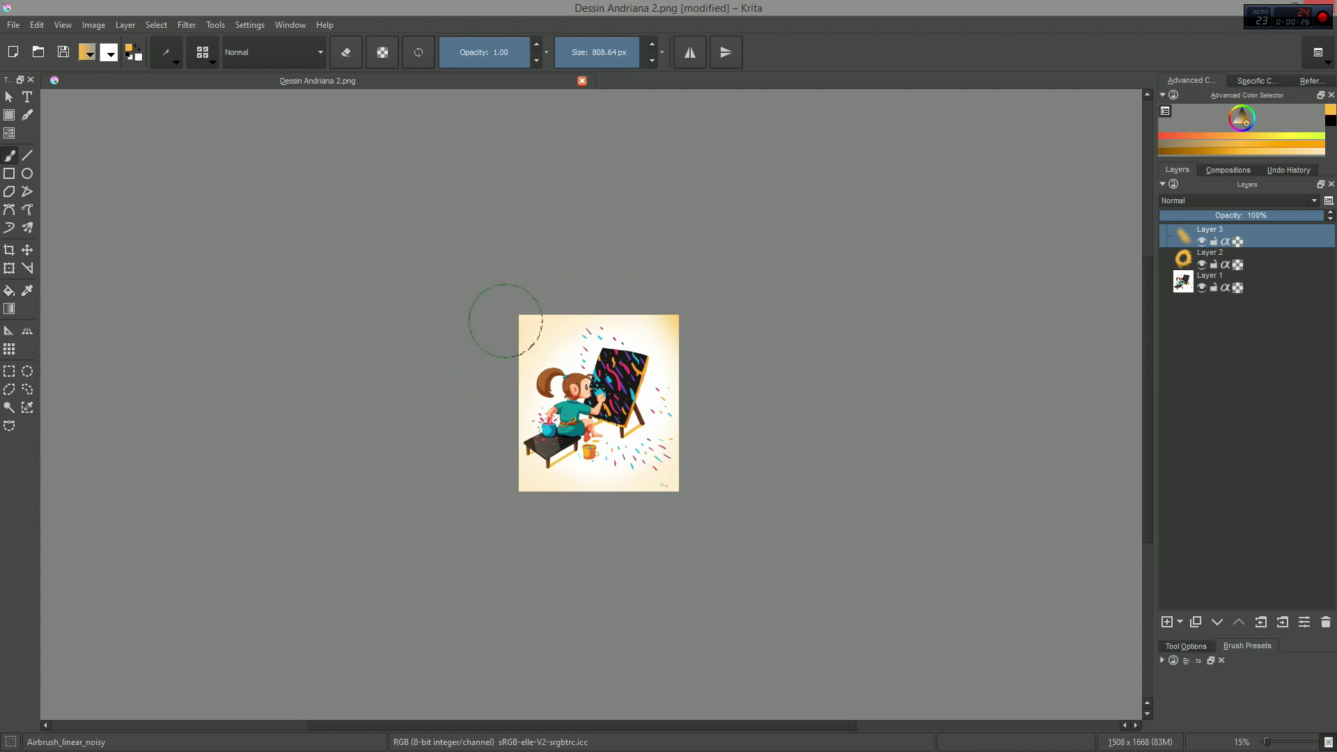
drag(469, 439, 717, 555)
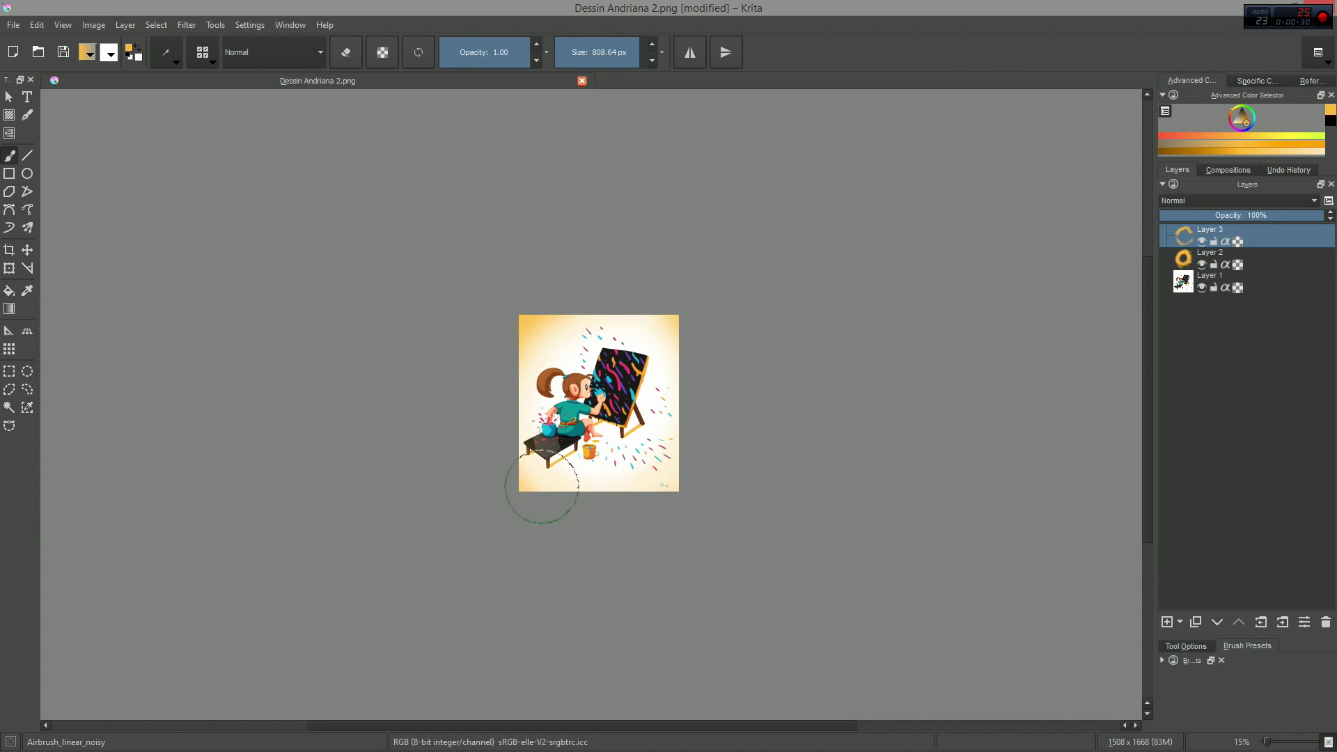
mouse_move(629, 513)
mouse_down()
mouse_move(736, 430)
mouse_move(576, 562)
mouse_up()
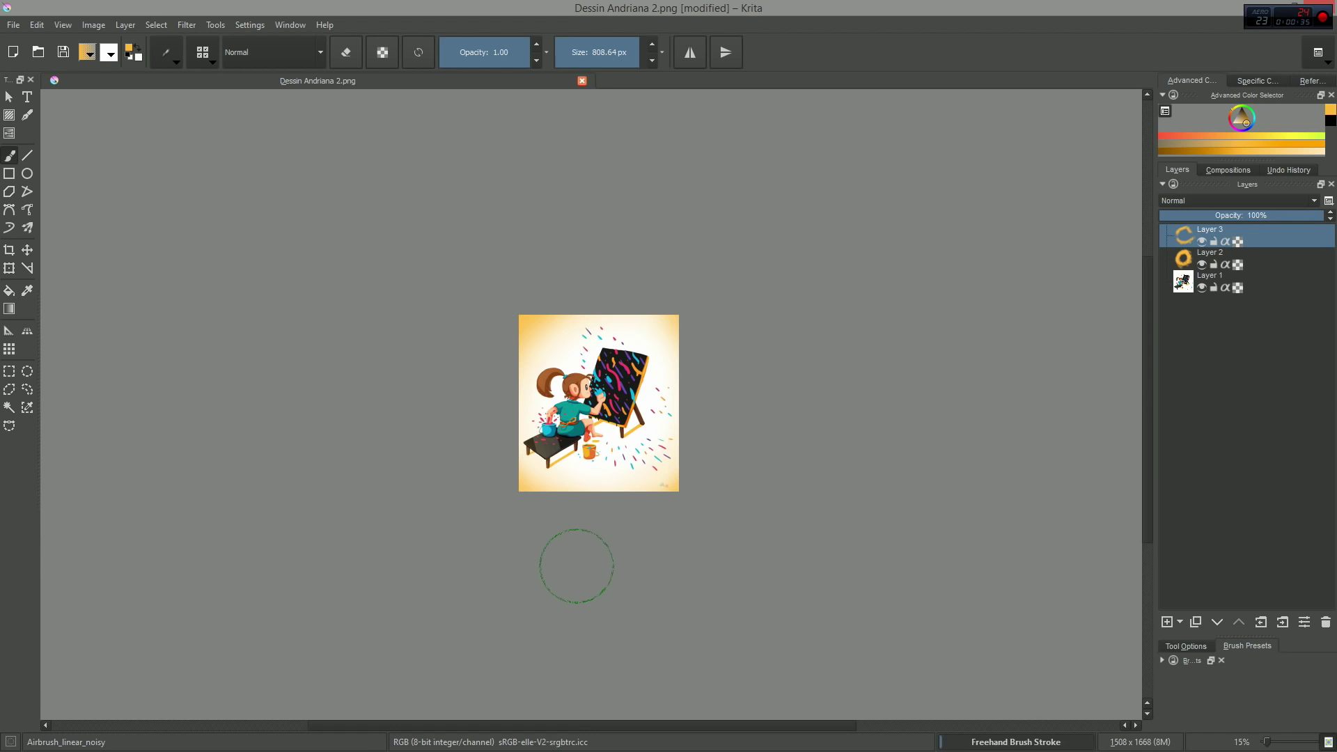